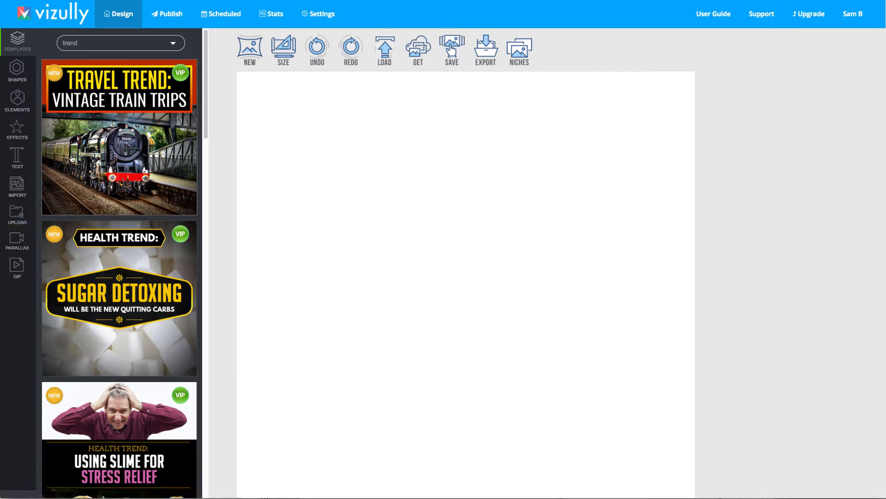
# Browse the templates, shapes, elements and effects libraries
pyautogui.scroll(-20, 141, 144)
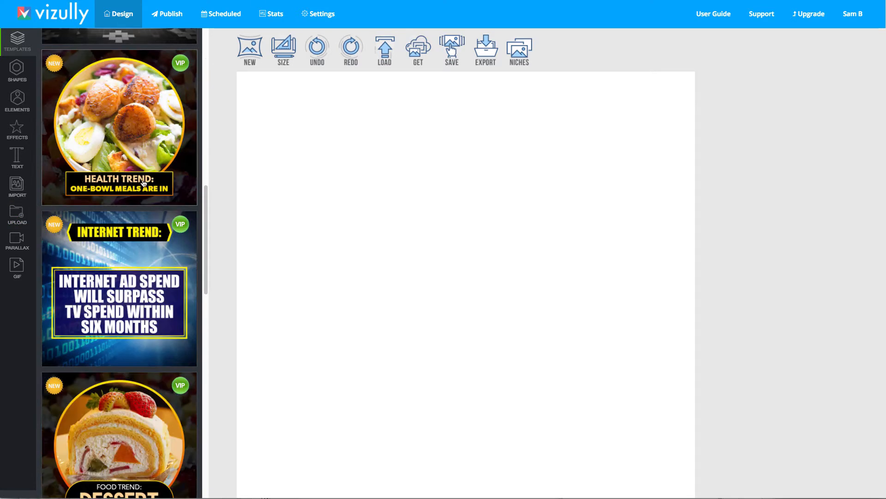
pyautogui.scroll(20, 151, 262)
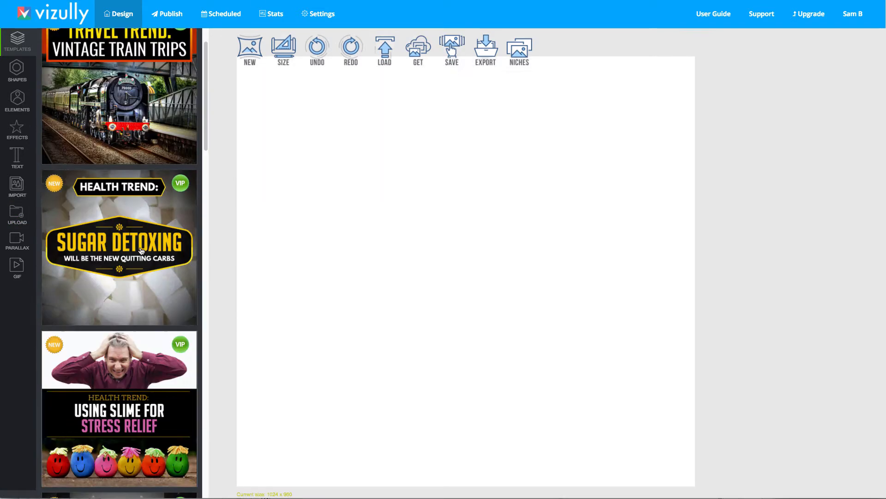
pyautogui.click(18, 67)
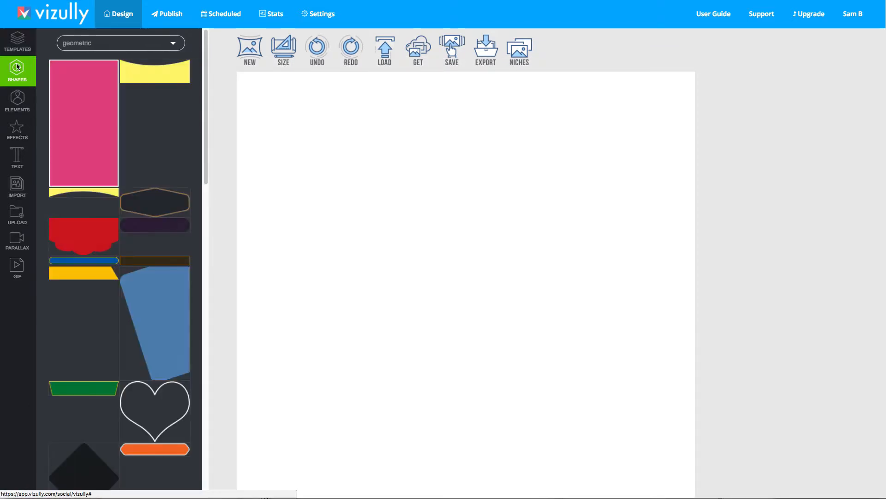
pyautogui.click(85, 43)
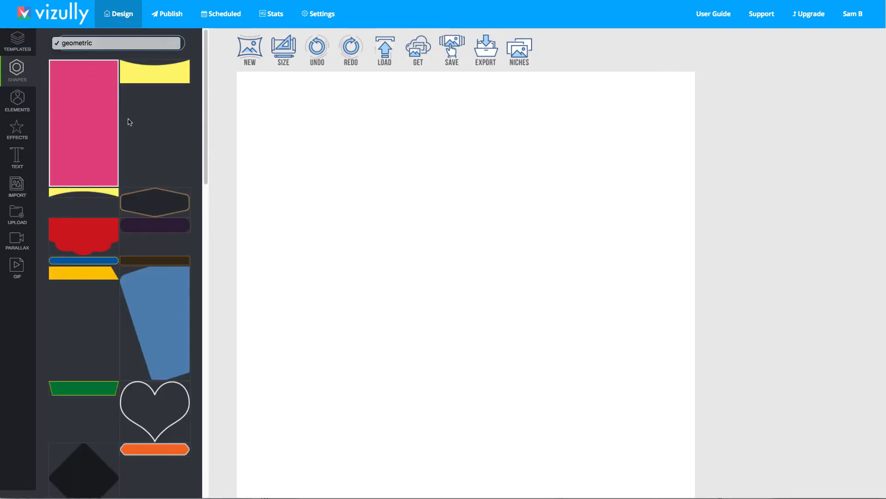
pyautogui.scroll(-8, 105, 212)
pyautogui.scroll(-2, 107, 204)
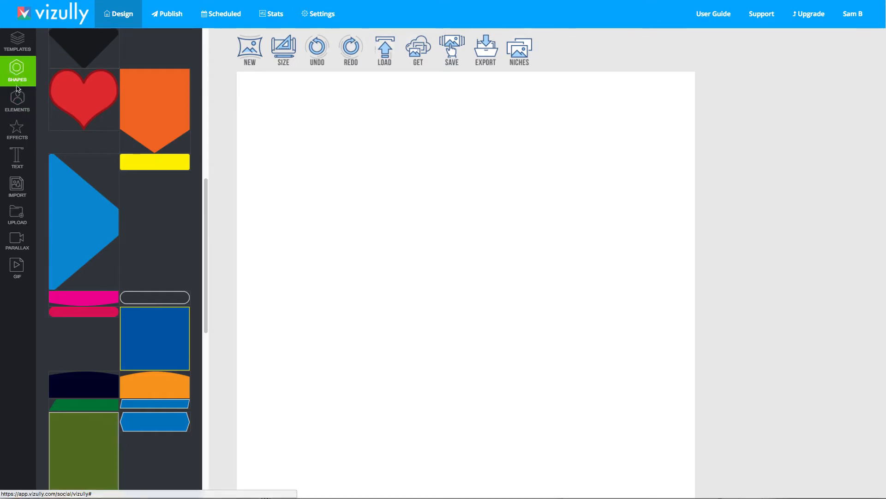
pyautogui.click(17, 99)
pyautogui.click(100, 213)
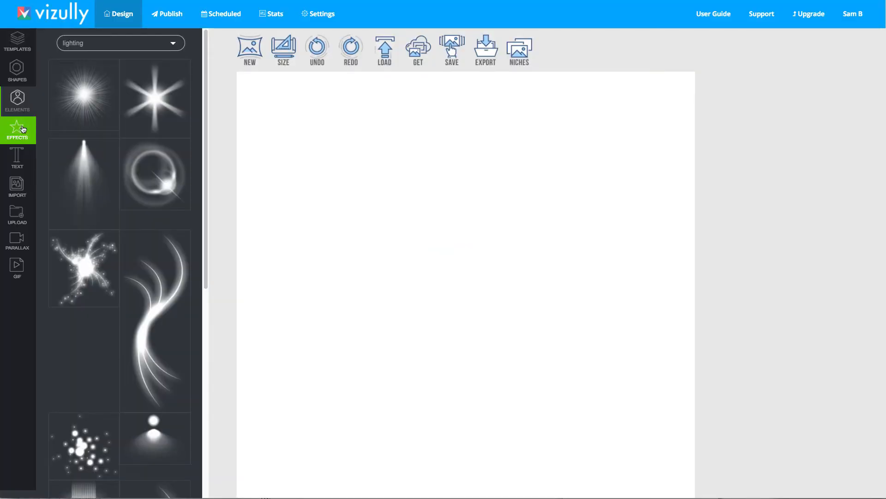
pyautogui.click(20, 129)
# Add a default text element to the canvas and move it up and to the right
pyautogui.click(17, 163)
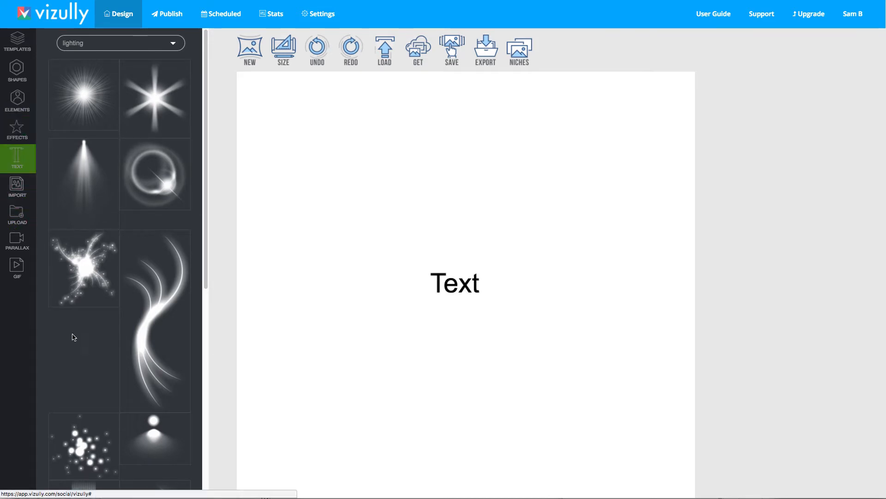
pyautogui.click(18, 188)
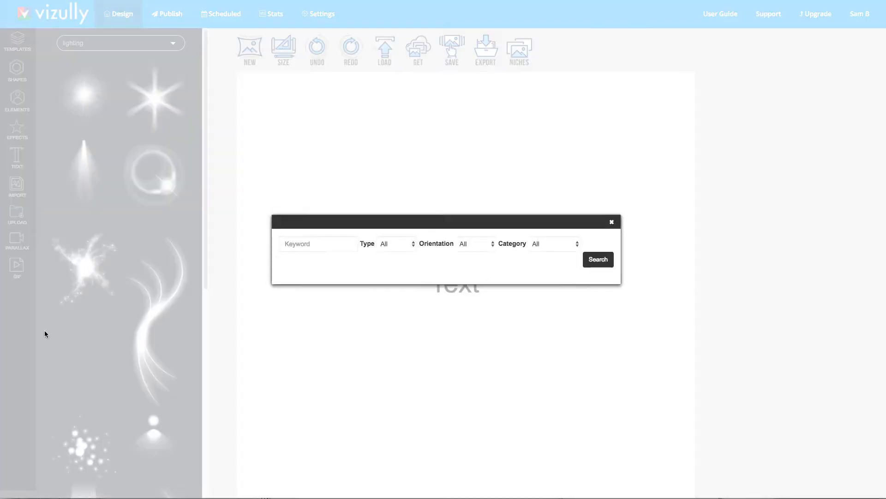
pyautogui.click(610, 224)
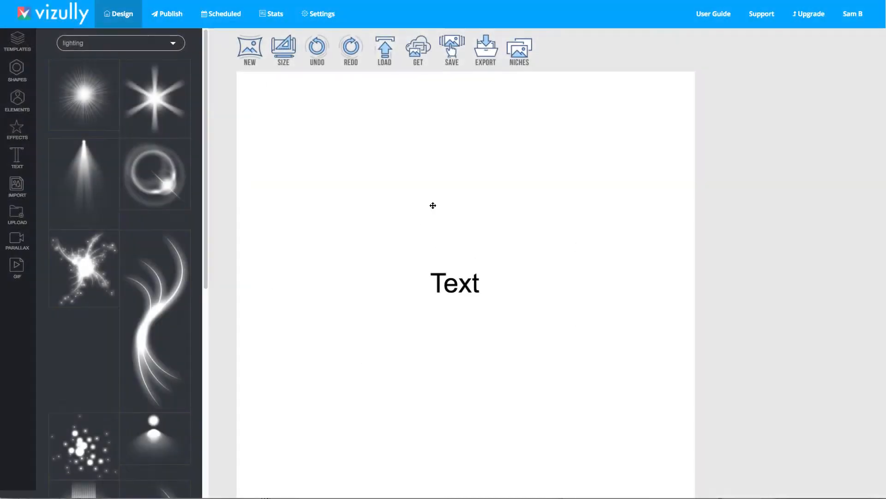
pyautogui.click(443, 283)
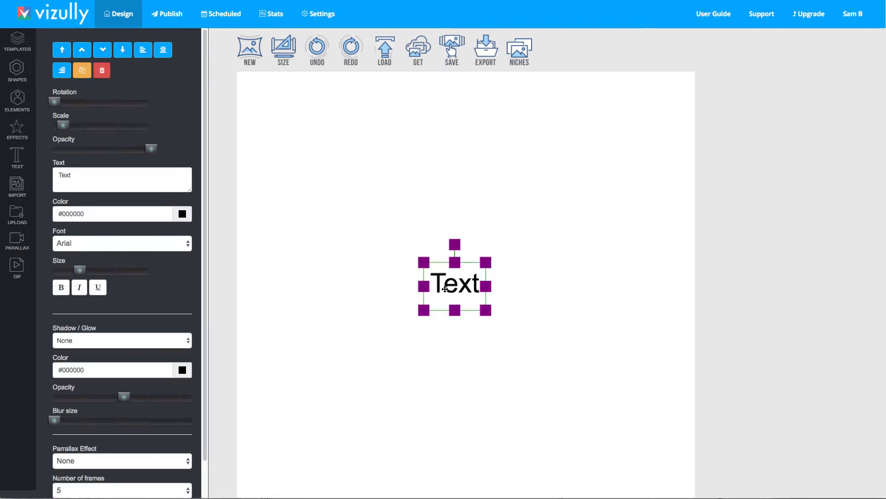
pyautogui.moveTo(448, 296); pyautogui.dragTo(485, 240)
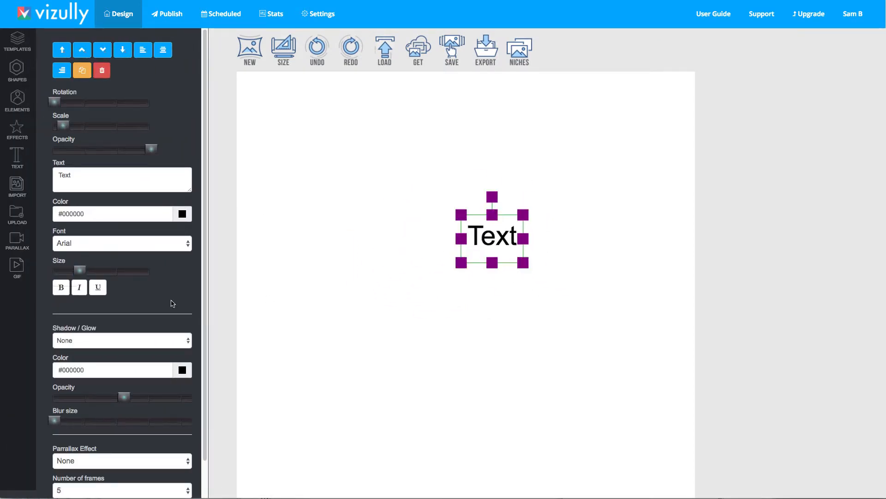
# Set the text's font to FRADMIT_0 and enlarge it near the top of the canvas
pyautogui.click(86, 240)
pyautogui.scroll(-10, 117, 393)
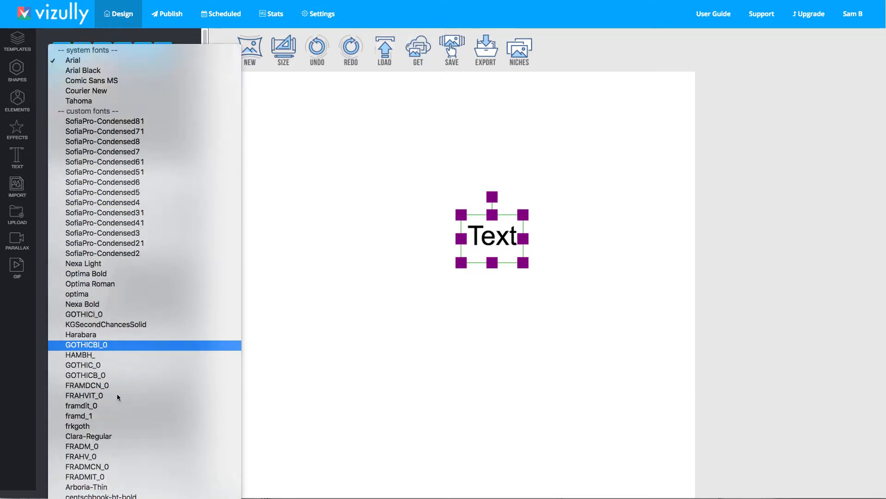
pyautogui.click(138, 219)
pyautogui.moveTo(527, 241); pyautogui.dragTo(600, 128)
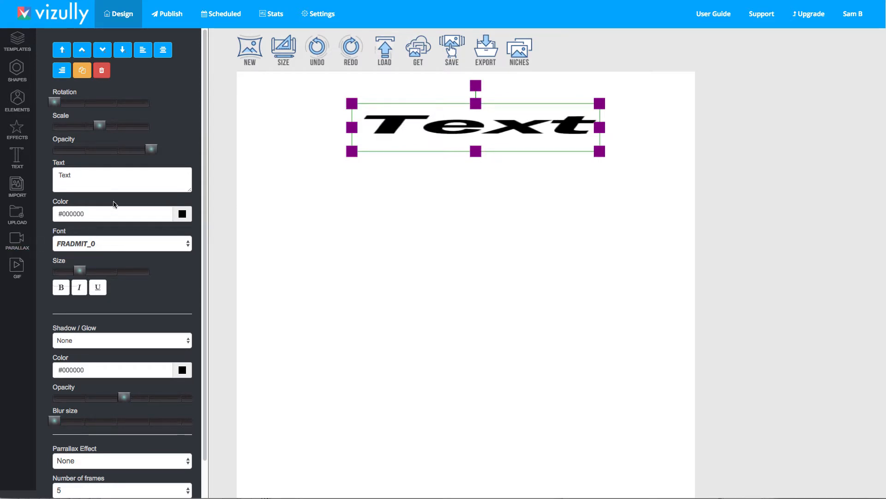
# Change the text to JVZoo Academy and resize it to sit centred near the top of the canvas
pyautogui.moveTo(49, 170); pyautogui.dragTo(34, 170)
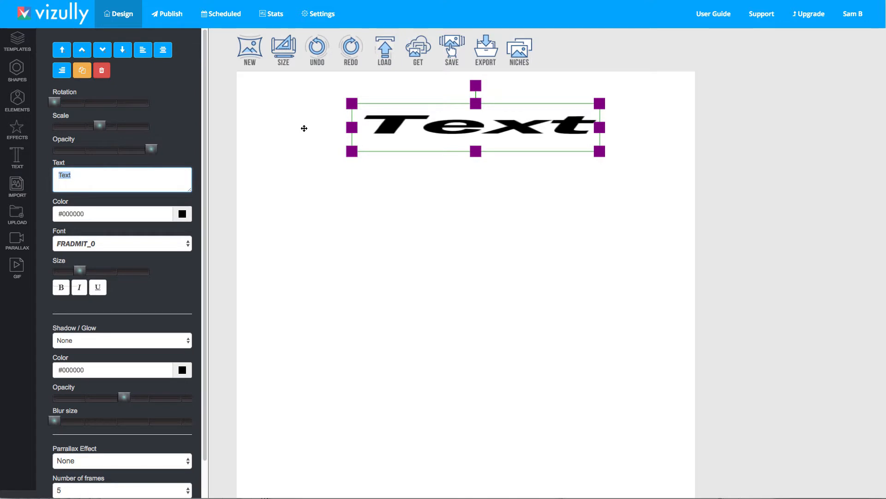
pyautogui.write('JVZoo Academy')
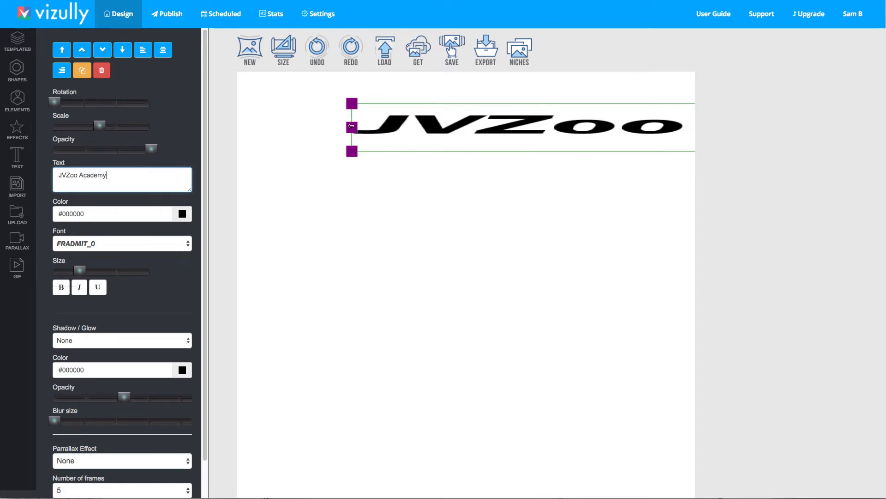
pyautogui.moveTo(351, 127); pyautogui.dragTo(551, 151)
pyautogui.moveTo(682, 146); pyautogui.dragTo(395, 112)
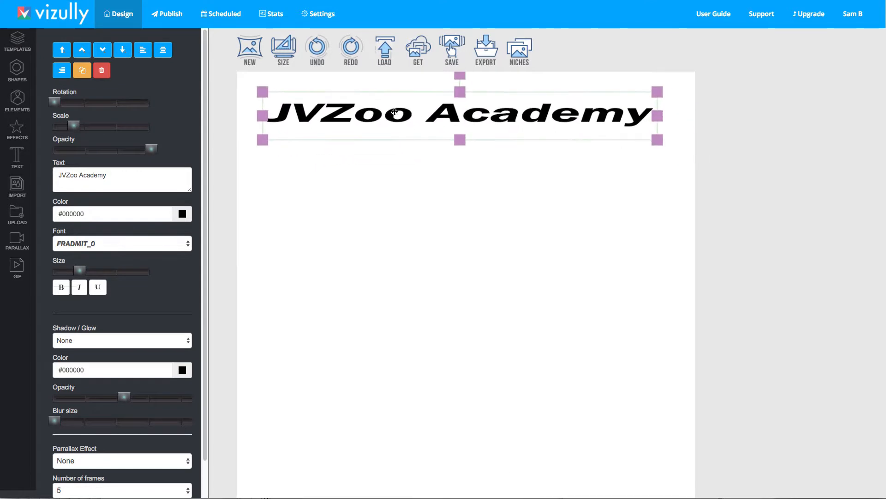
pyautogui.moveTo(660, 113); pyautogui.dragTo(552, 122)
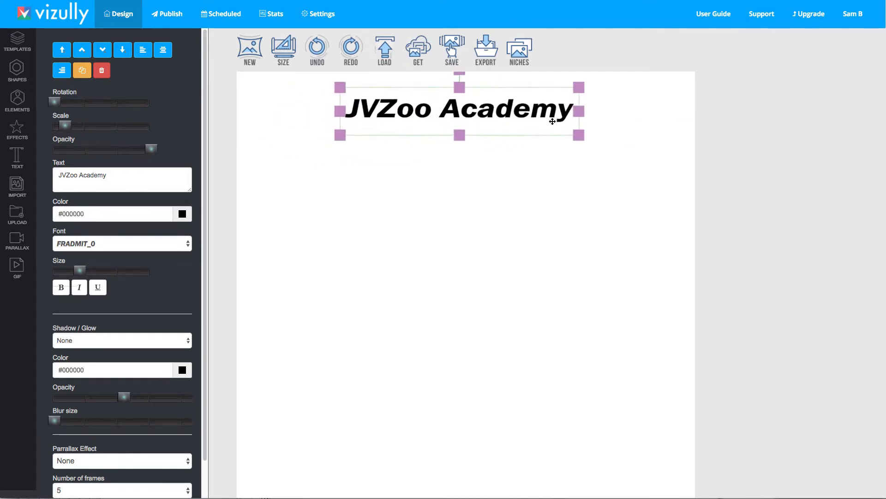
pyautogui.click(556, 182)
pyautogui.click(536, 123)
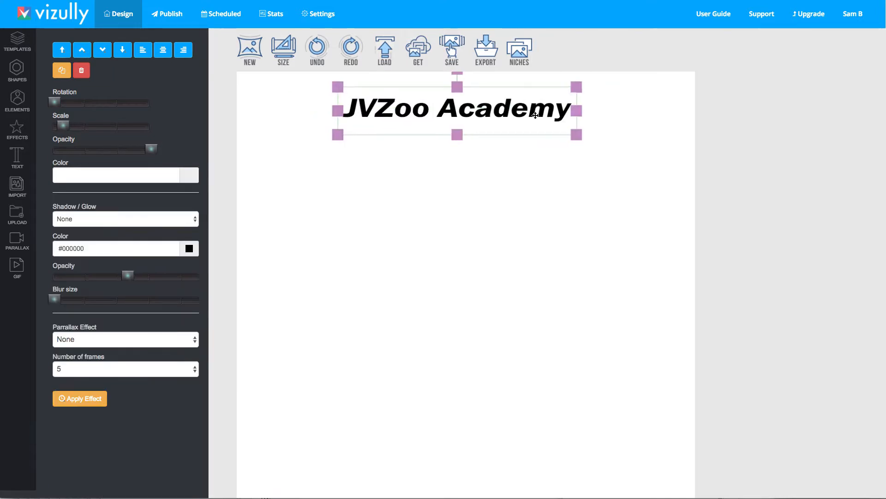
# Resize the white background rectangle and move it below the title
pyautogui.click(550, 164)
pyautogui.moveTo(488, 249); pyautogui.dragTo(482, 270)
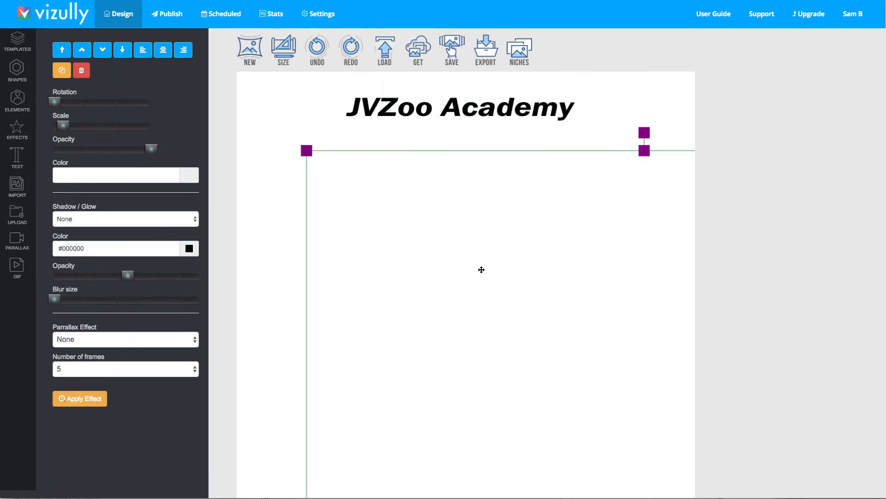
pyautogui.moveTo(312, 150); pyautogui.dragTo(396, 166)
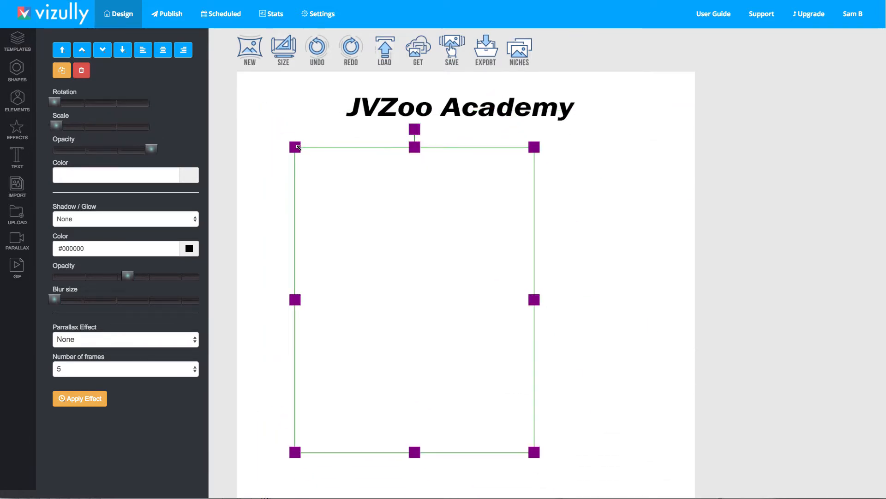
pyautogui.moveTo(465, 326); pyautogui.dragTo(521, 334)
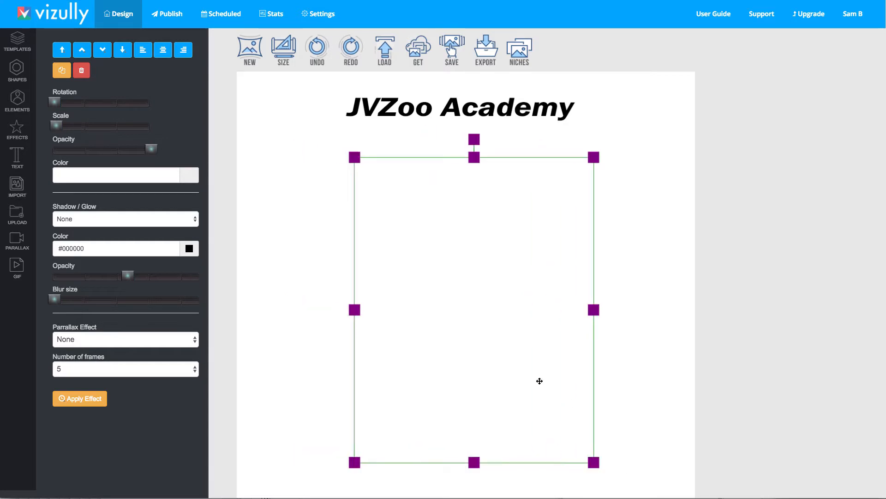
# Resize the canvas to the 828 x 315 Facebook covers preset
pyautogui.scroll(-1, 628, 354)
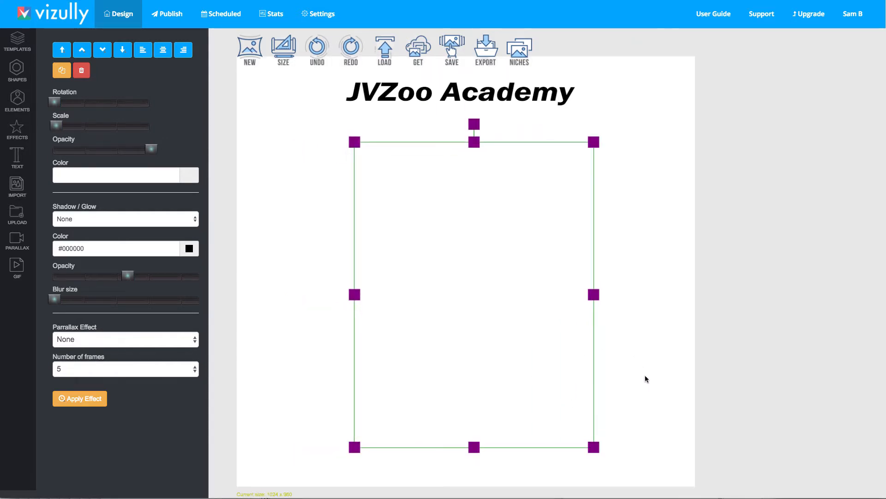
pyautogui.scroll(1, 644, 375)
pyautogui.click(283, 50)
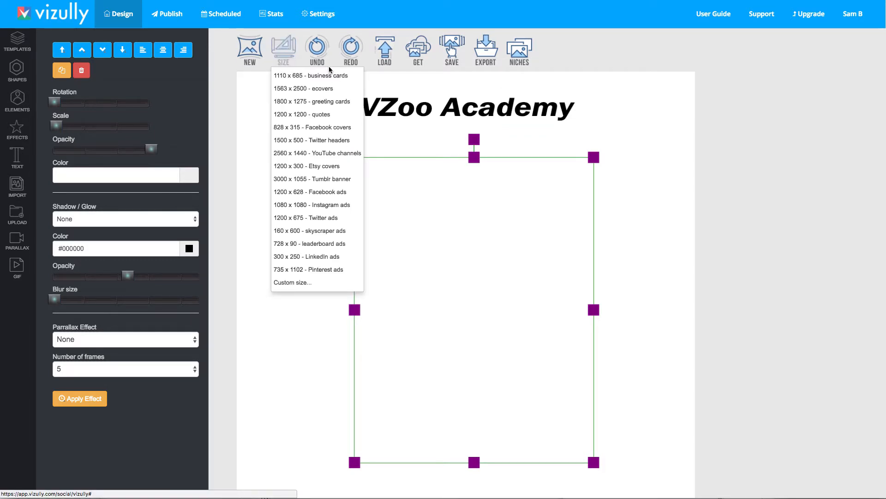
pyautogui.scroll(-1, 327, 208)
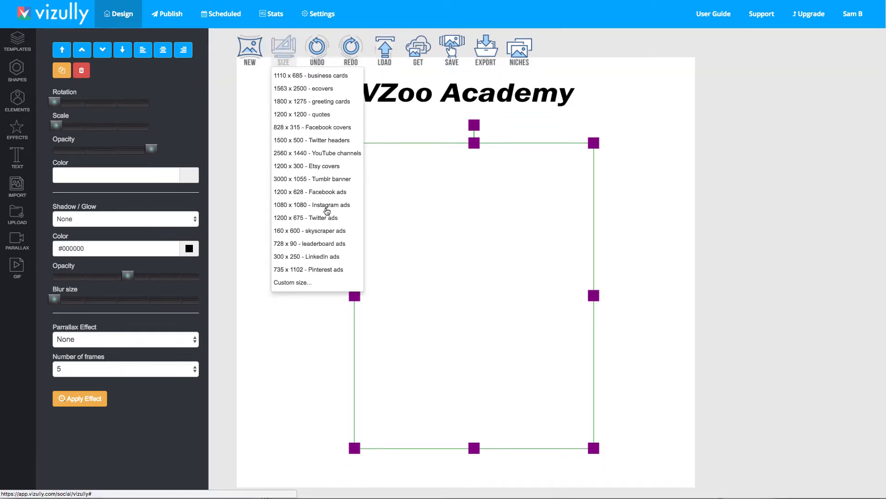
pyautogui.scroll(1, 328, 196)
pyautogui.click(329, 127)
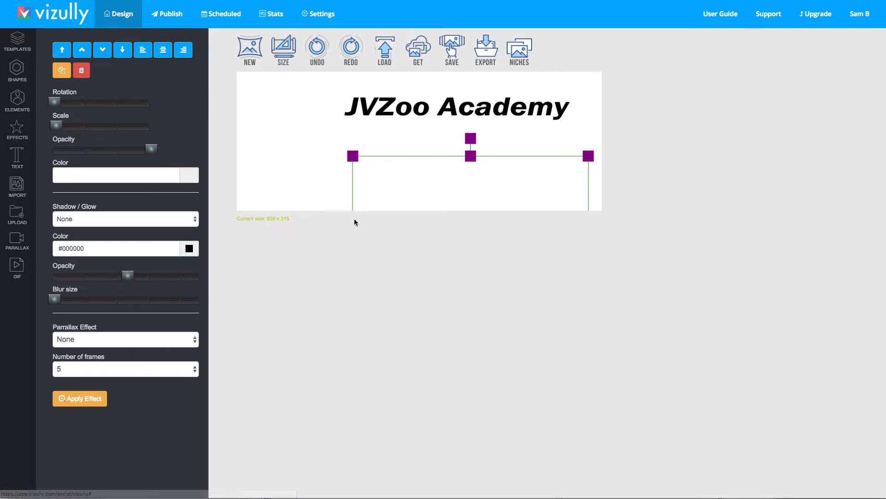
# Delete the white rectangle and move the title up toward the top edge of the canvas
pyautogui.moveTo(589, 151); pyautogui.dragTo(502, 167)
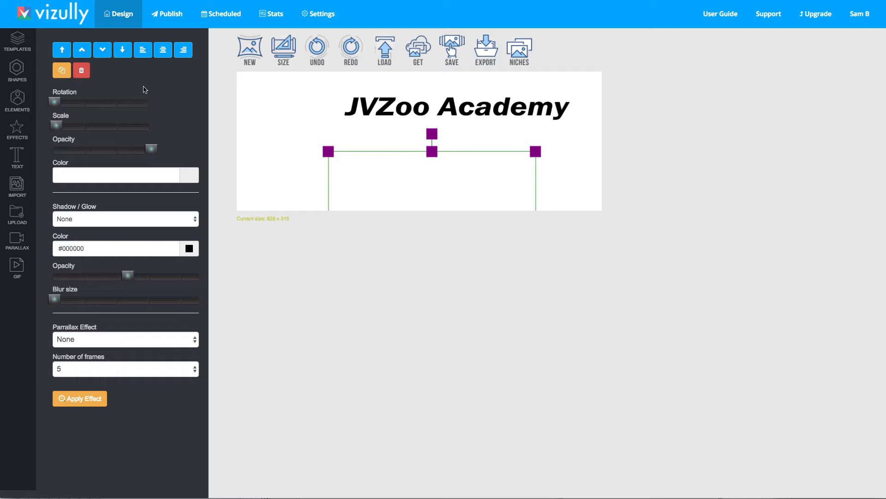
pyautogui.click(82, 71)
pyautogui.moveTo(441, 120); pyautogui.dragTo(410, 102)
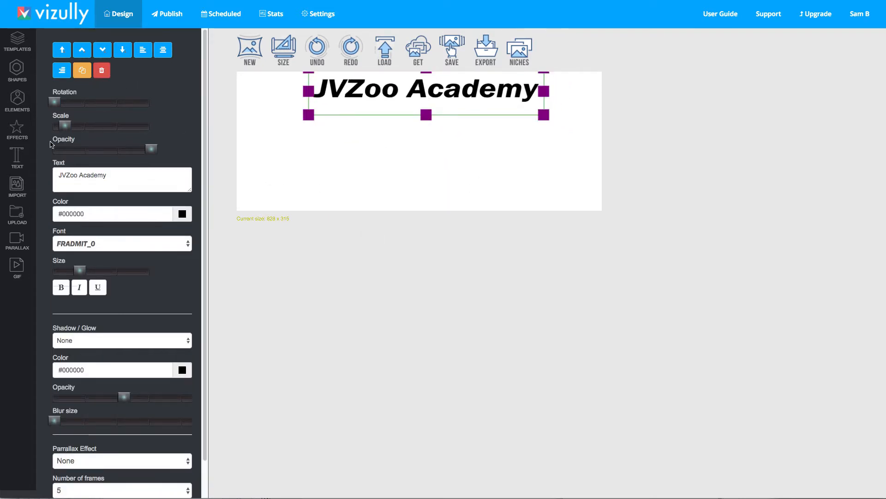
# Filter the template library by category, ending on Facebook cover
pyautogui.click(14, 46)
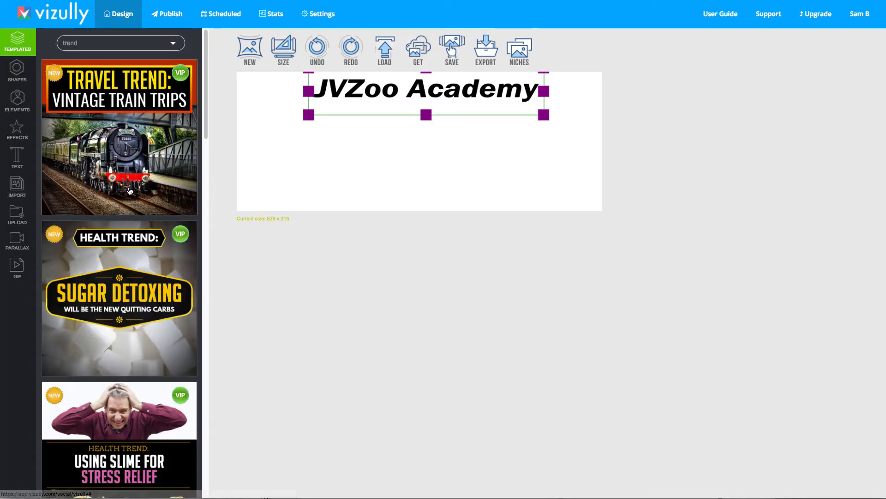
pyautogui.scroll(-20, 118, 247)
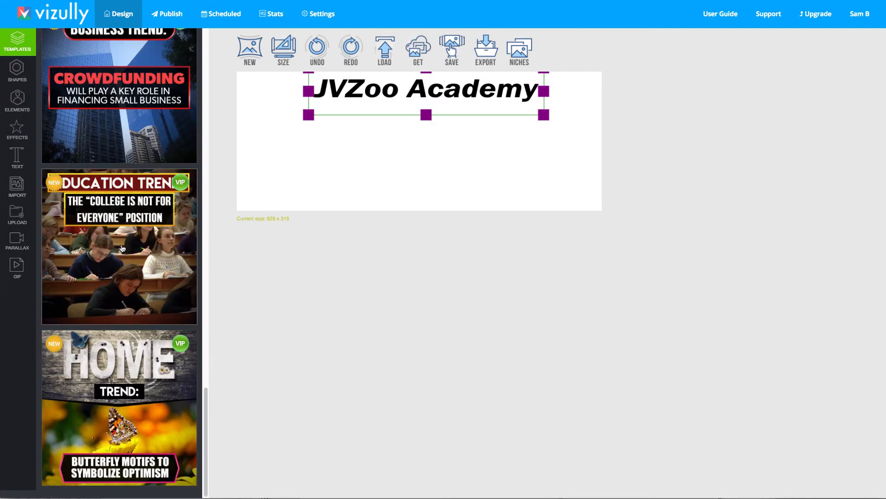
pyautogui.scroll(20, 122, 249)
pyautogui.click(115, 43)
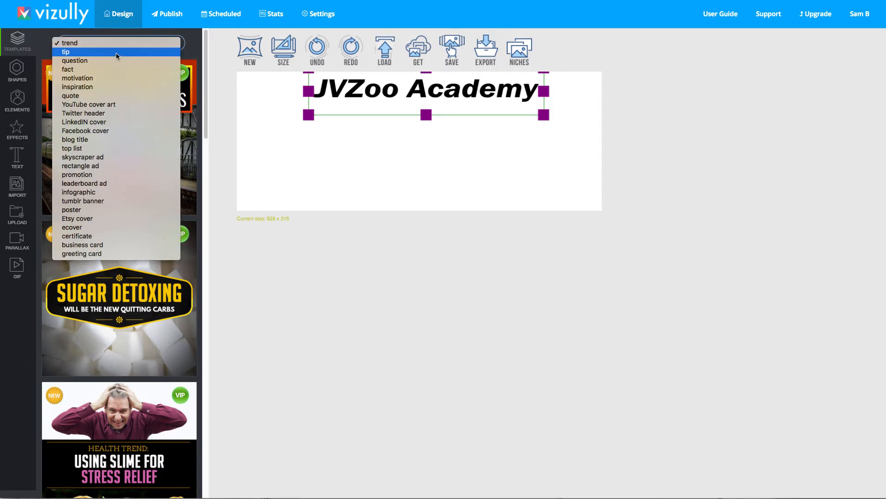
pyautogui.click(116, 53)
pyautogui.click(113, 44)
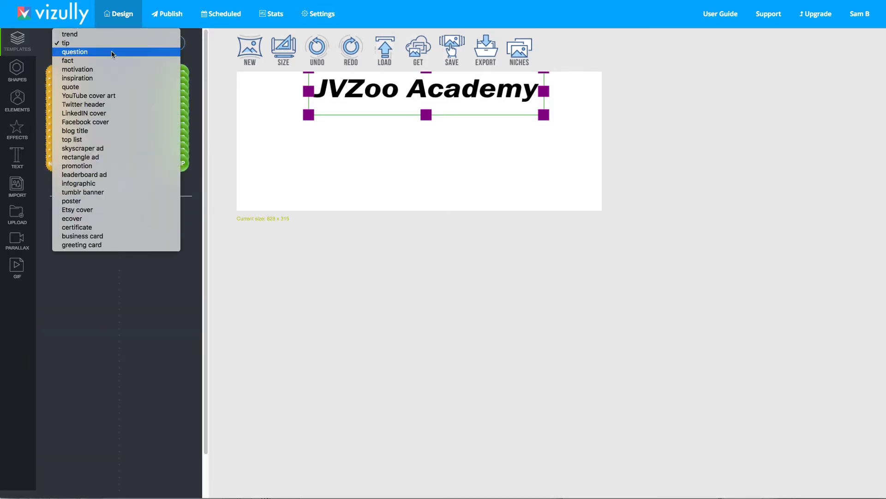
pyautogui.click(112, 51)
pyautogui.click(112, 42)
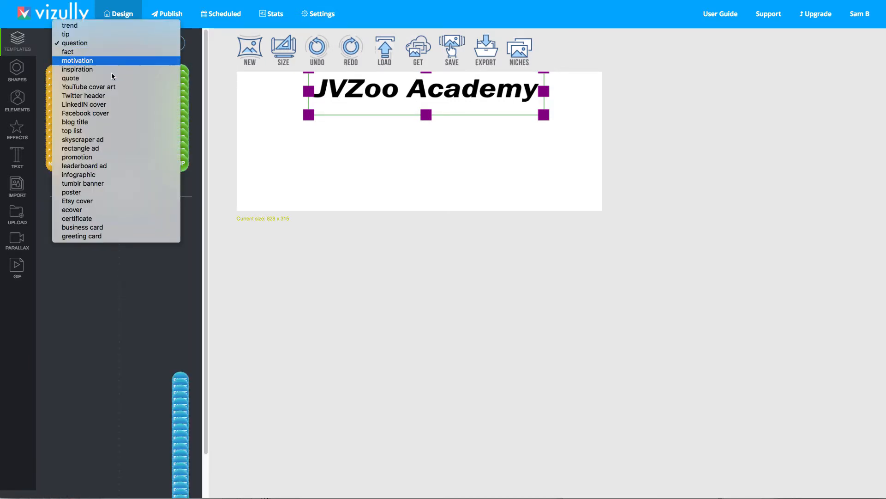
pyautogui.click(114, 113)
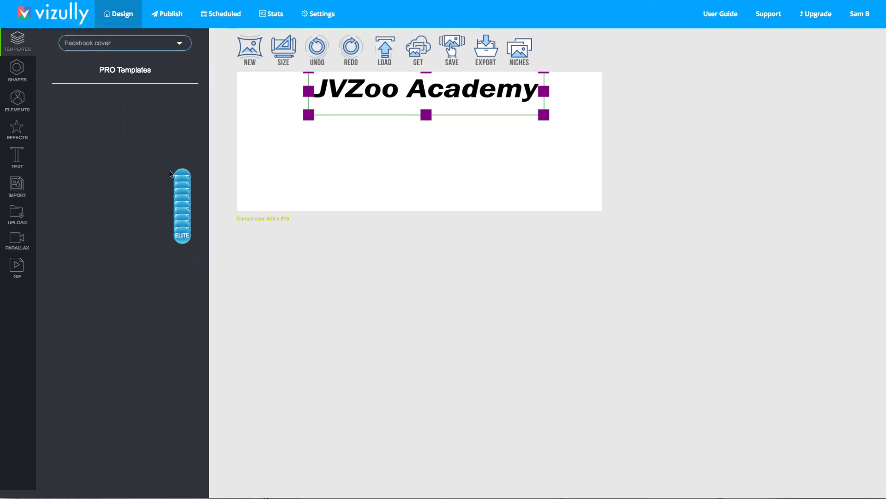
pyautogui.click(123, 46)
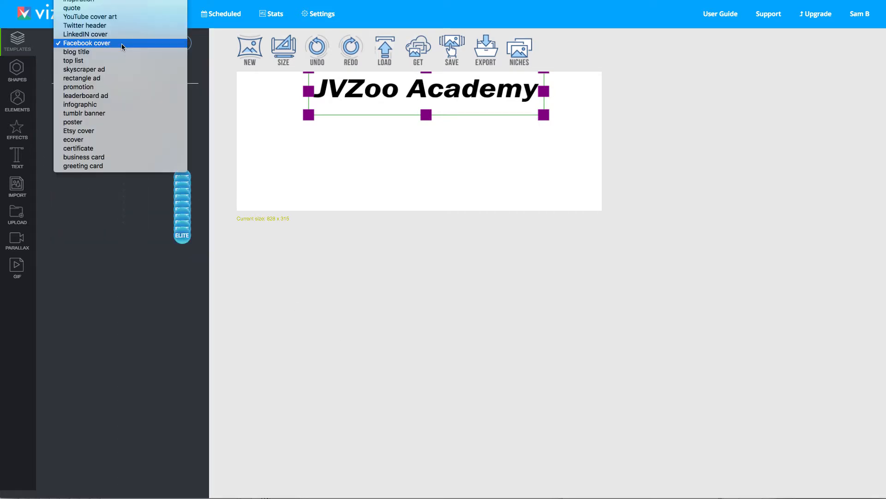
pyautogui.click(120, 44)
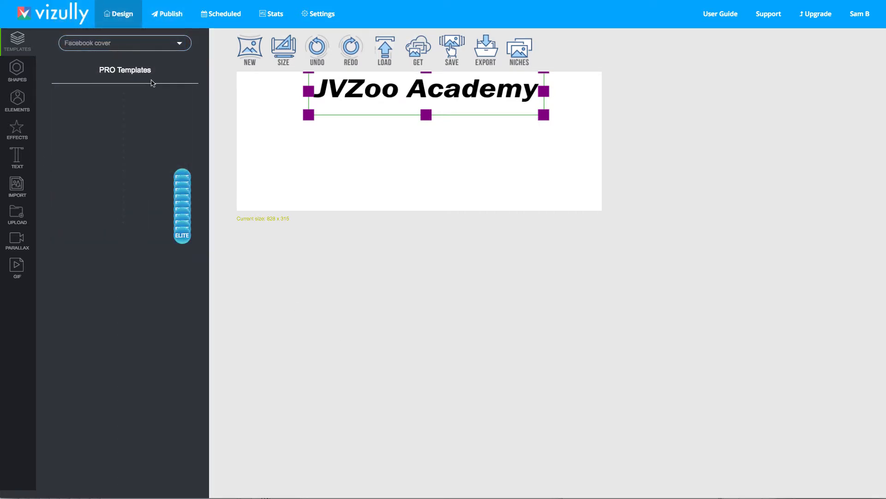
# Browse the Facebook cover templates and load the Self-Help & Personal Development template onto the canvas
pyautogui.click(135, 43)
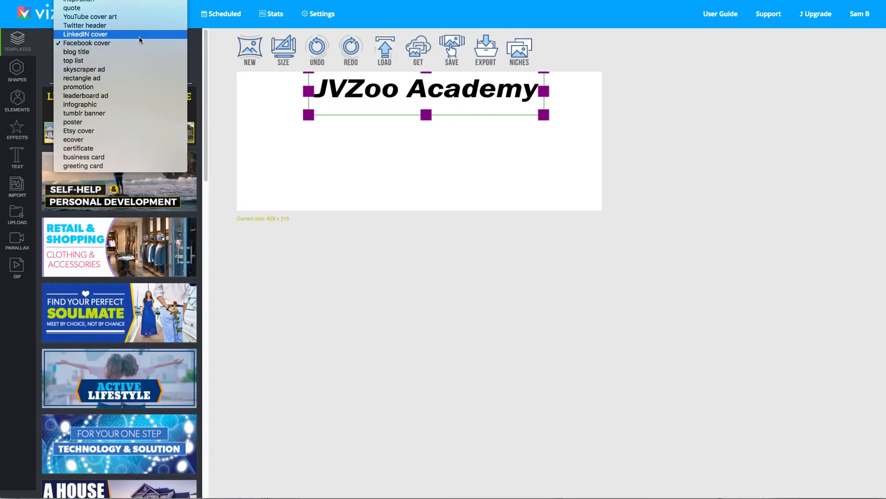
pyautogui.click(136, 42)
pyautogui.scroll(-10, 144, 228)
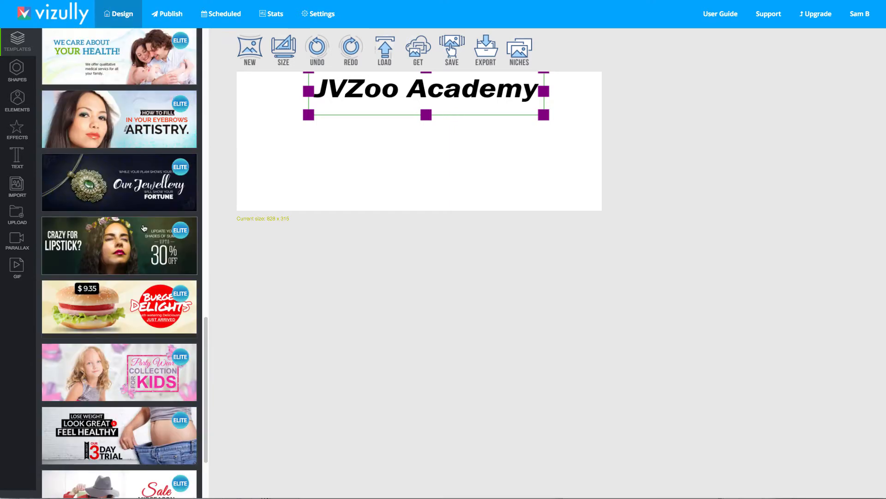
pyautogui.scroll(-2, 144, 228)
pyautogui.scroll(15, 143, 233)
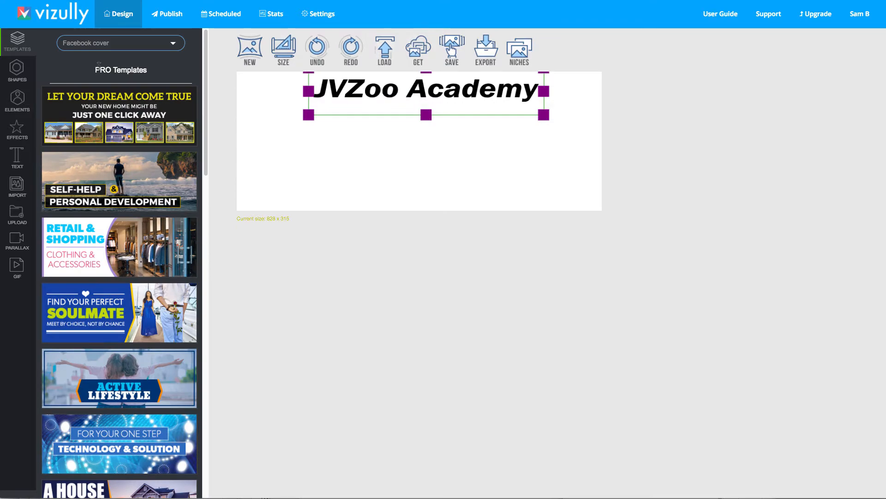
pyautogui.click(131, 184)
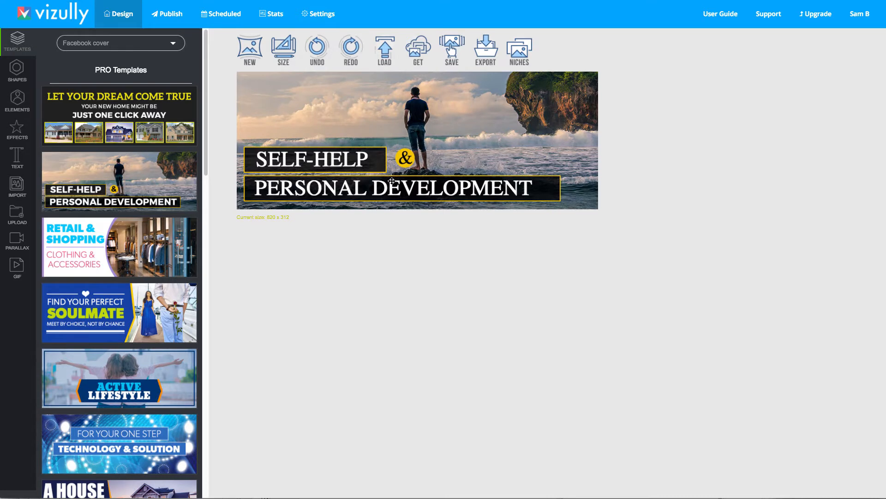
# Select the template's text and banner elements one by one to inspect their properties
pyautogui.click(317, 157)
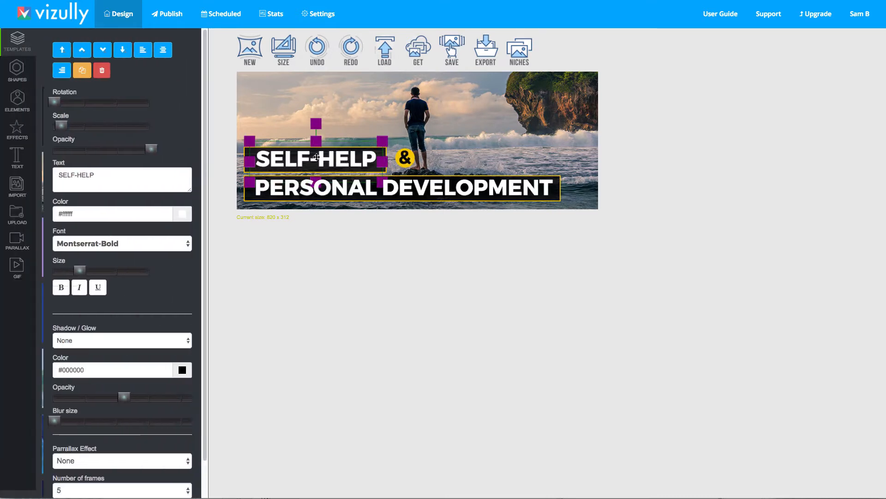
pyautogui.click(353, 184)
pyautogui.click(349, 169)
pyautogui.click(406, 195)
pyautogui.click(418, 102)
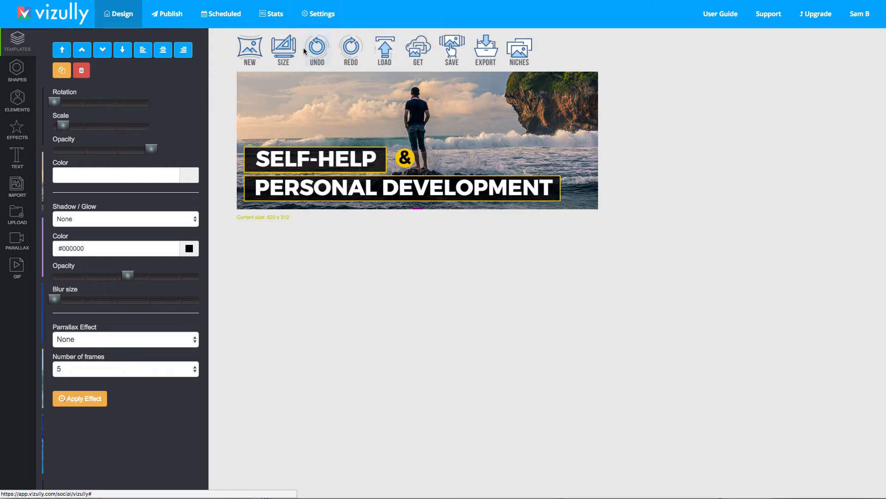
# Save the design with the tag co
pyautogui.click(456, 40)
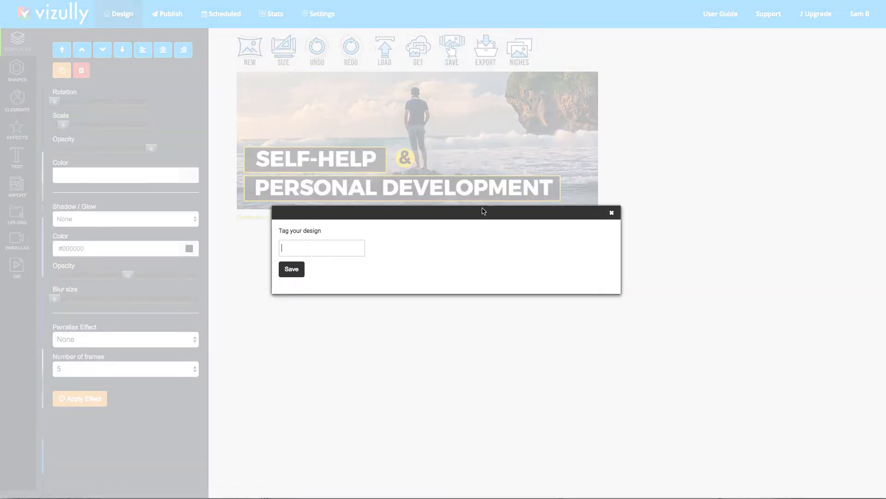
pyautogui.write('cool')
pyautogui.click(298, 270)
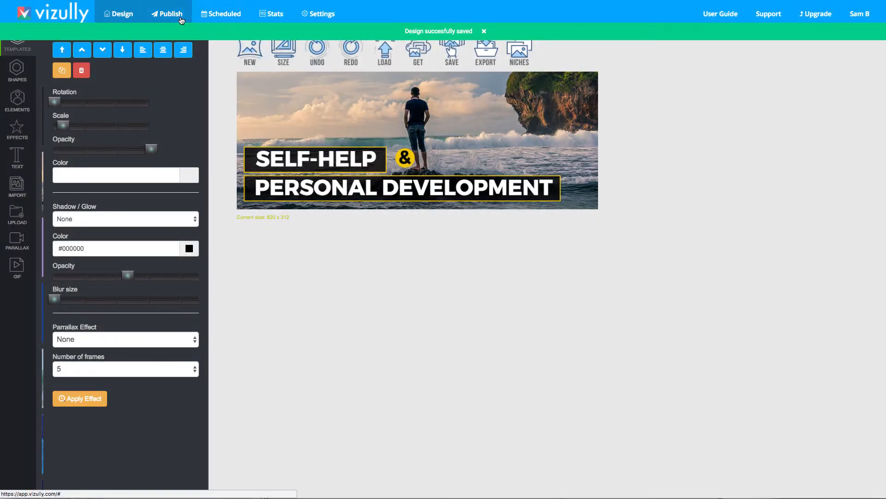
# Explore the post publishing options for video and scheduling, then close the dialog without posting
pyautogui.click(167, 13)
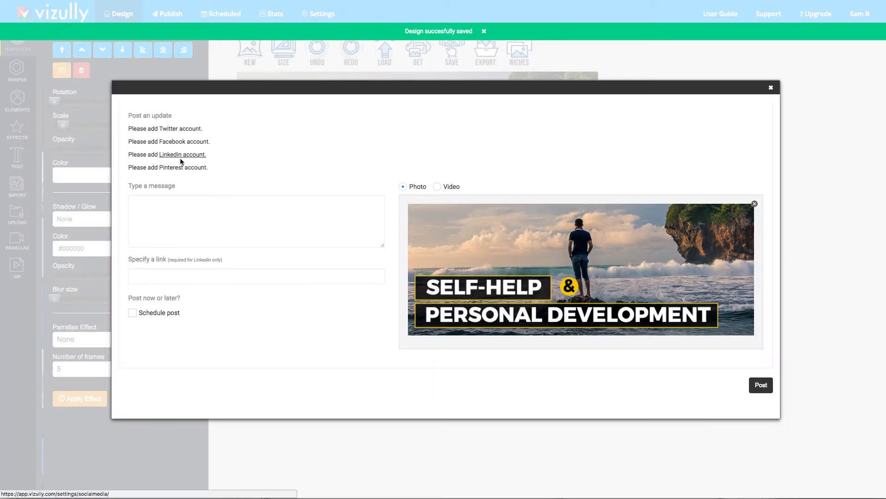
pyautogui.click(262, 226)
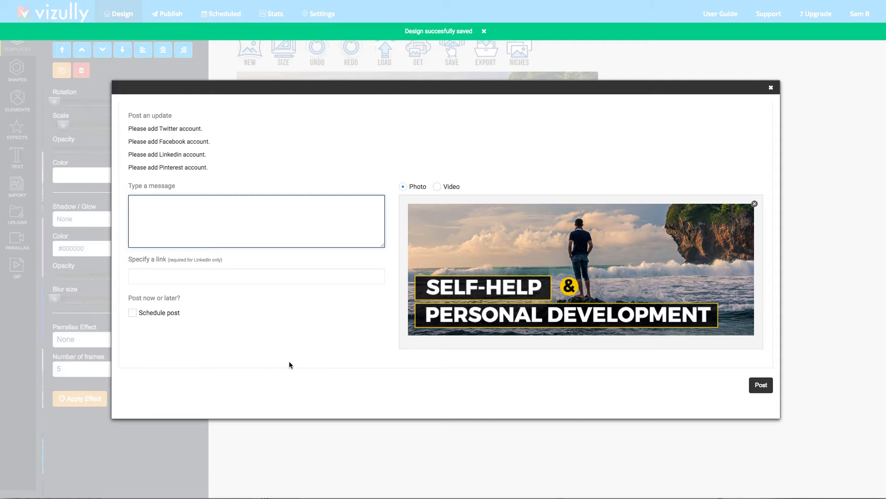
pyautogui.click(436, 187)
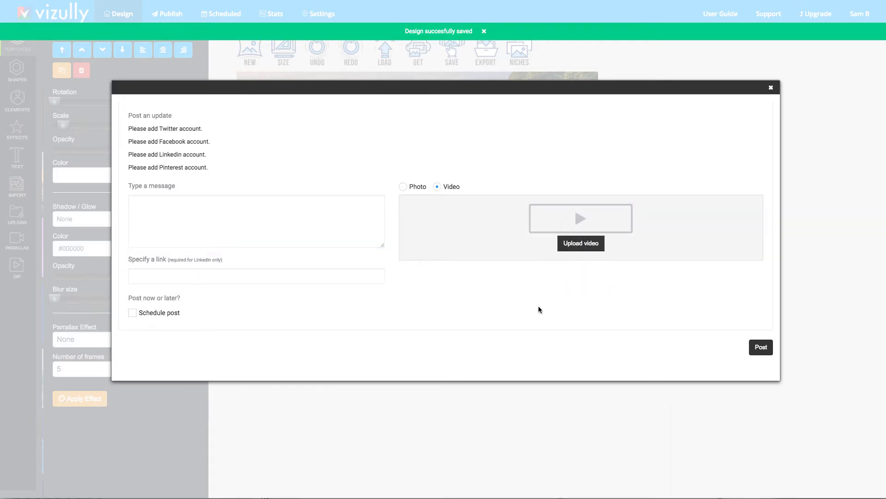
pyautogui.click(133, 314)
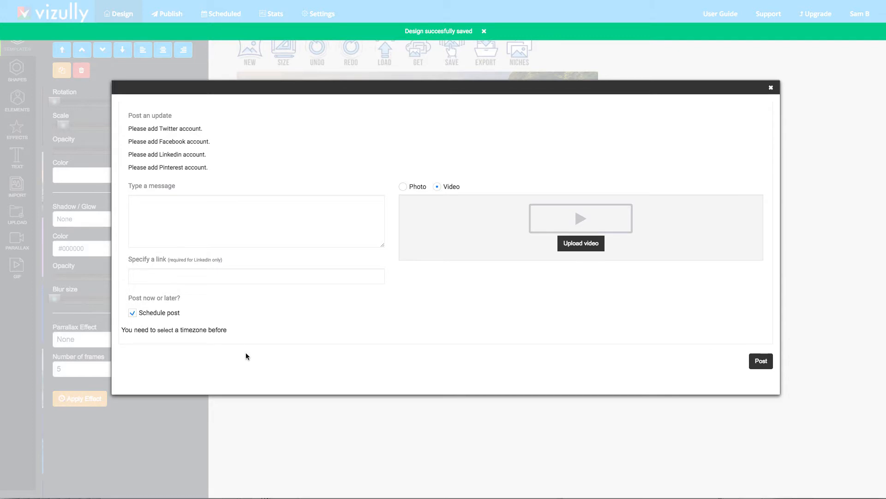
pyautogui.click(771, 88)
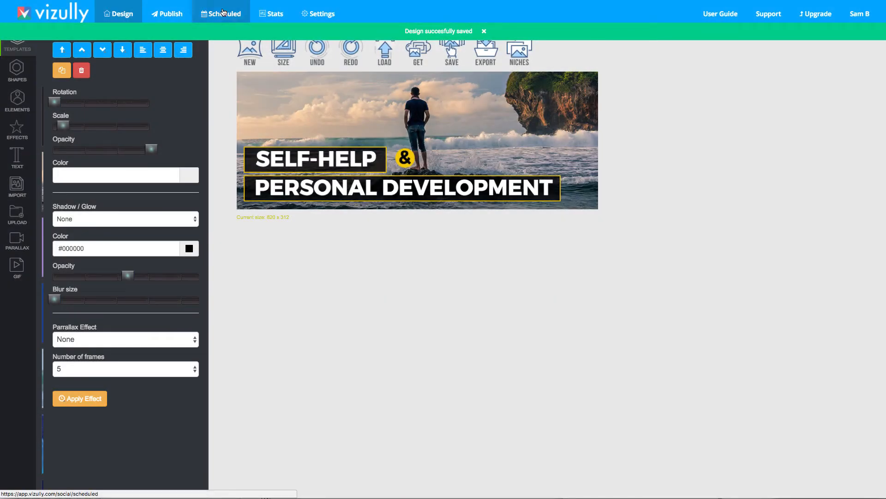
# View the scheduled posts and stats pages, then return to the design editor
pyautogui.click(223, 14)
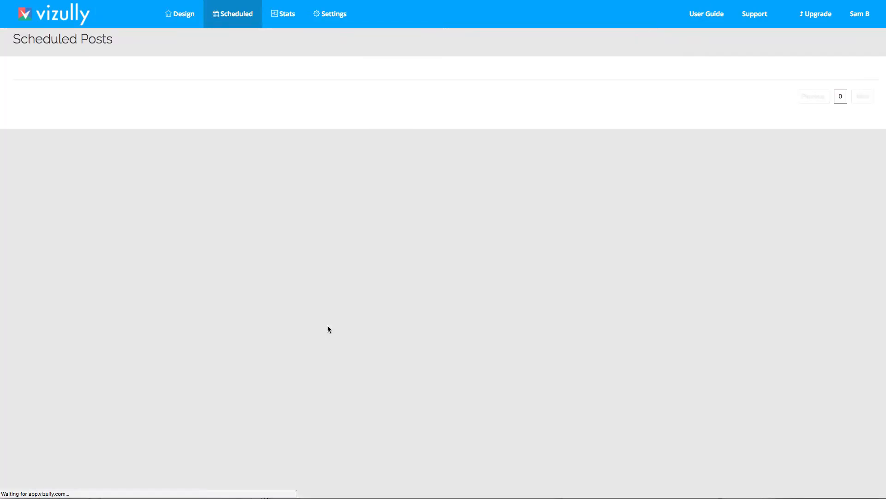
pyautogui.click(296, 26)
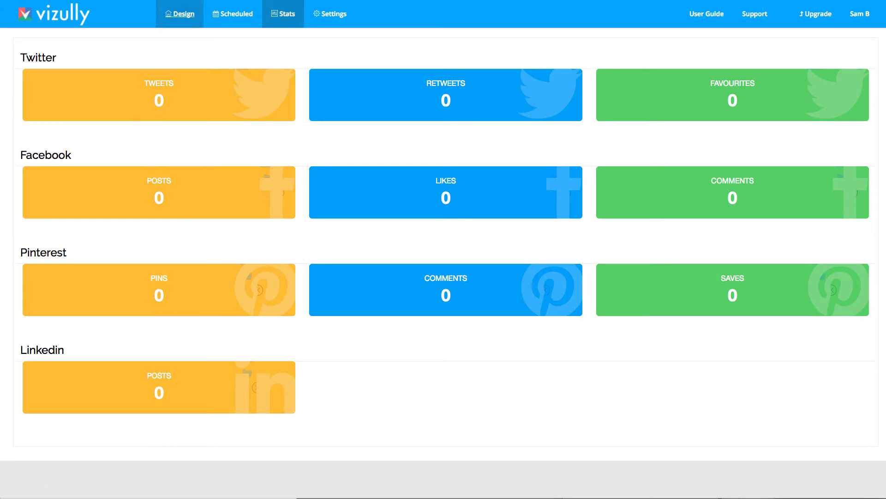
pyautogui.click(180, 14)
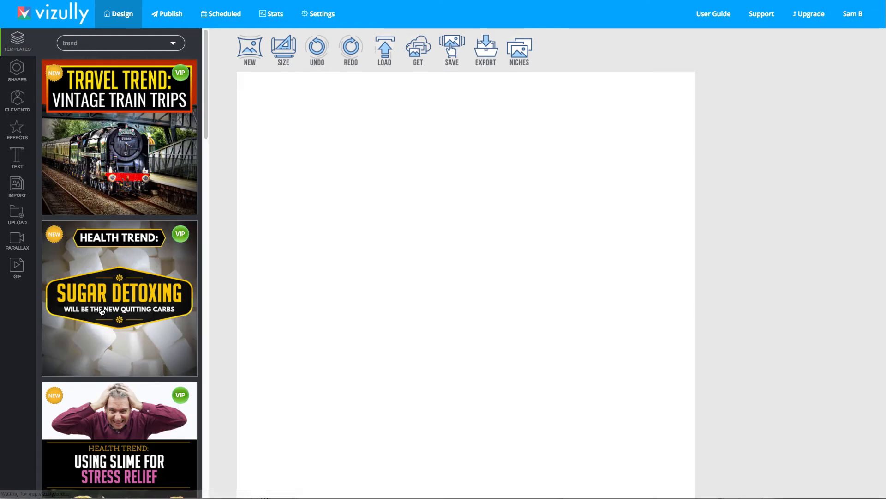
# Filter the templates to infographic and load the 5 Types of Social Media Personalities template
pyautogui.click(150, 43)
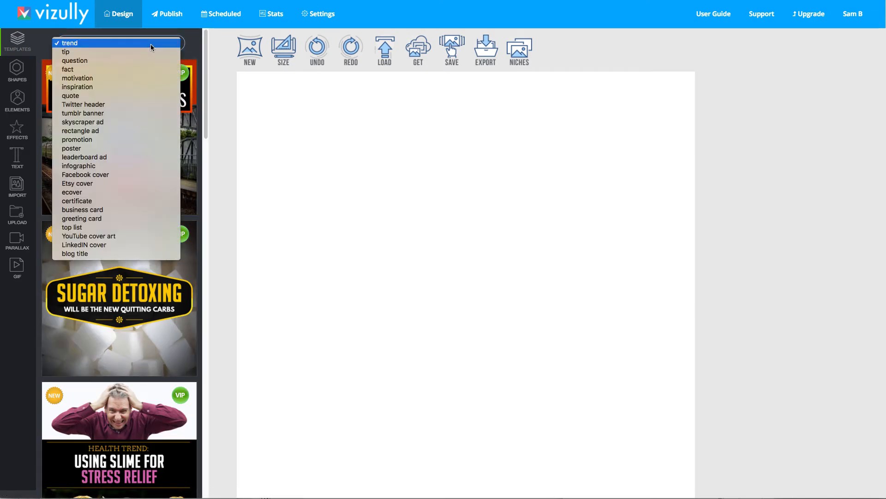
pyautogui.click(126, 165)
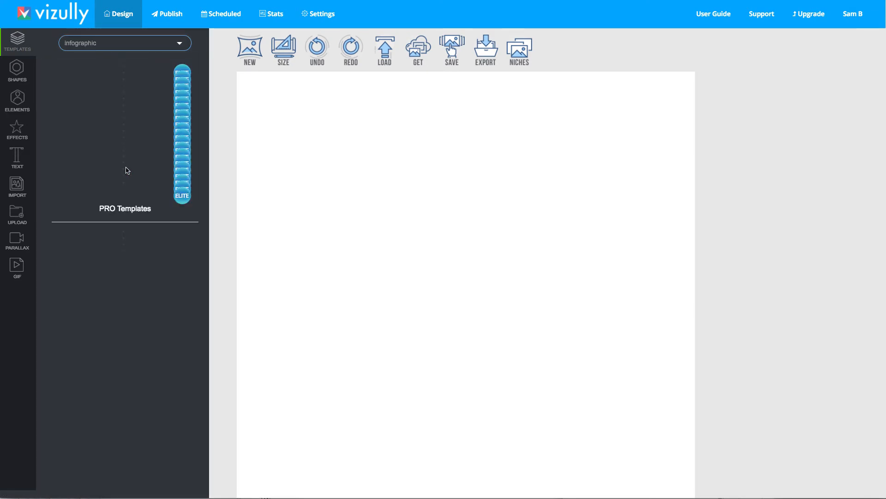
pyautogui.scroll(-10, 141, 120)
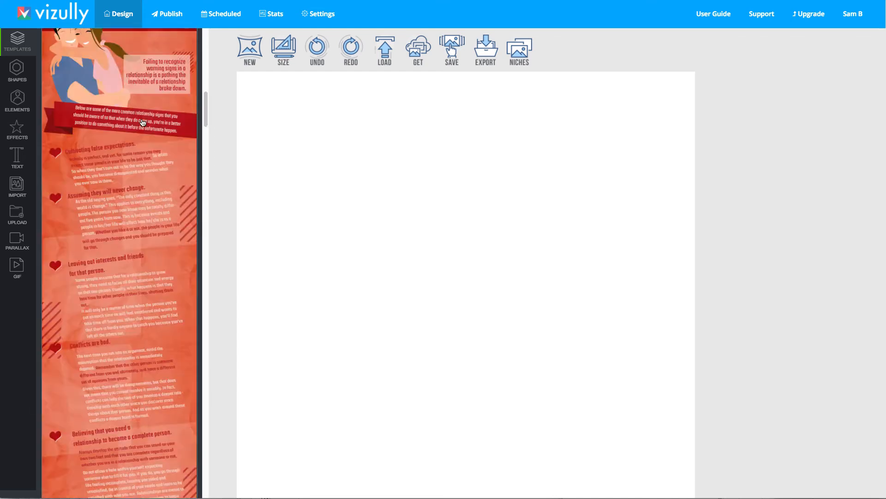
pyautogui.scroll(-15, 140, 153)
pyautogui.scroll(5, 137, 190)
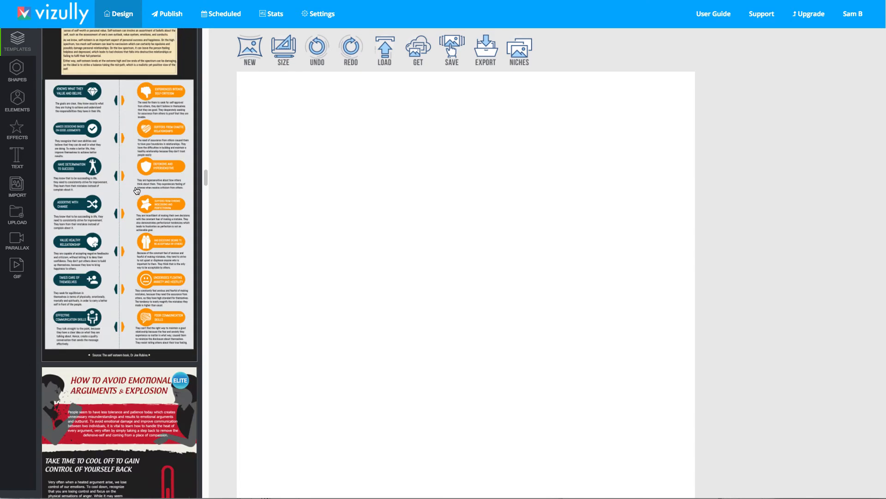
pyautogui.scroll(-10, 137, 191)
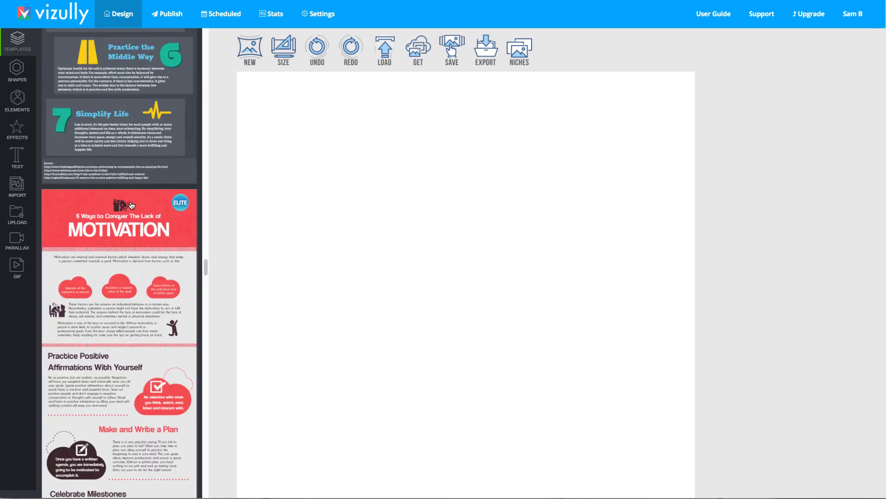
pyautogui.scroll(-10, 111, 249)
pyautogui.scroll(6, 125, 249)
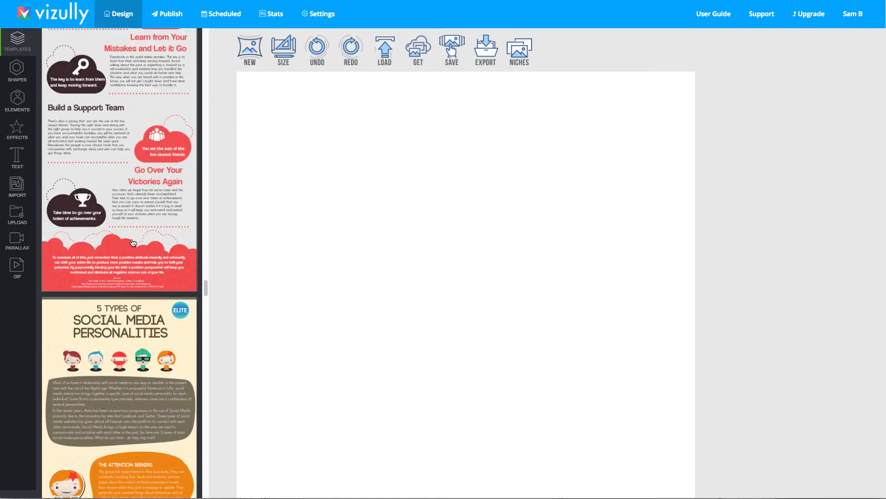
pyautogui.scroll(-4, 124, 266)
pyautogui.click(118, 262)
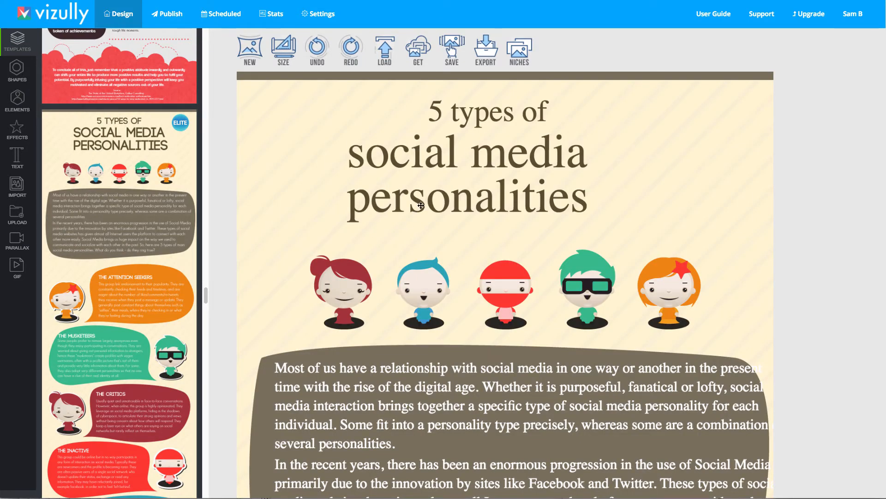
# Select the 'social media' heading of the template and review its text properties
pyautogui.click(422, 187)
pyautogui.click(517, 342)
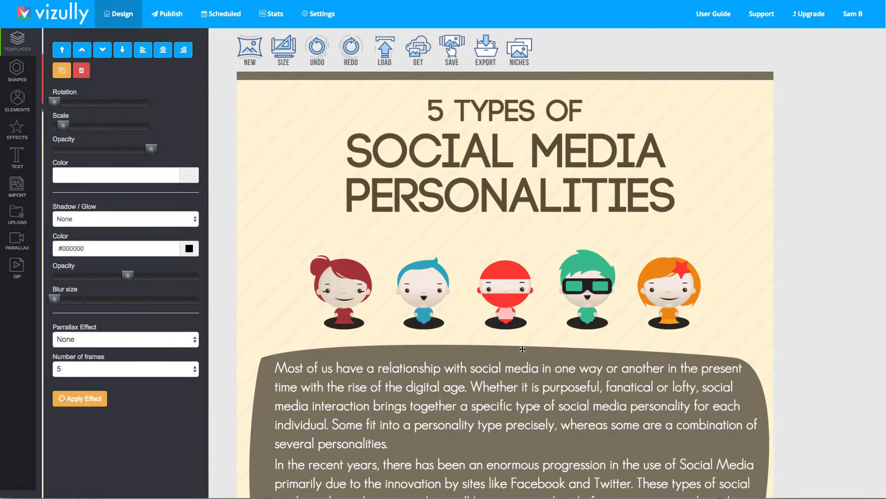
pyautogui.click(480, 244)
pyautogui.click(502, 143)
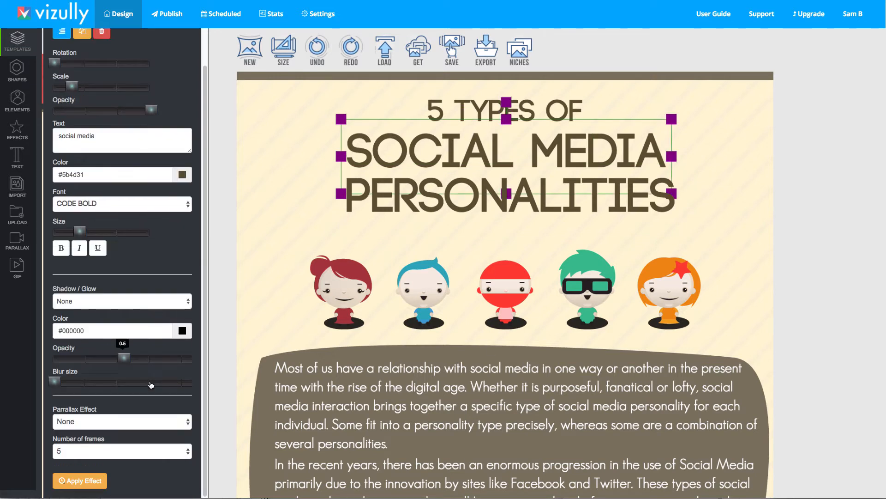
pyautogui.scroll(-10, 268, 318)
pyautogui.scroll(7, 268, 318)
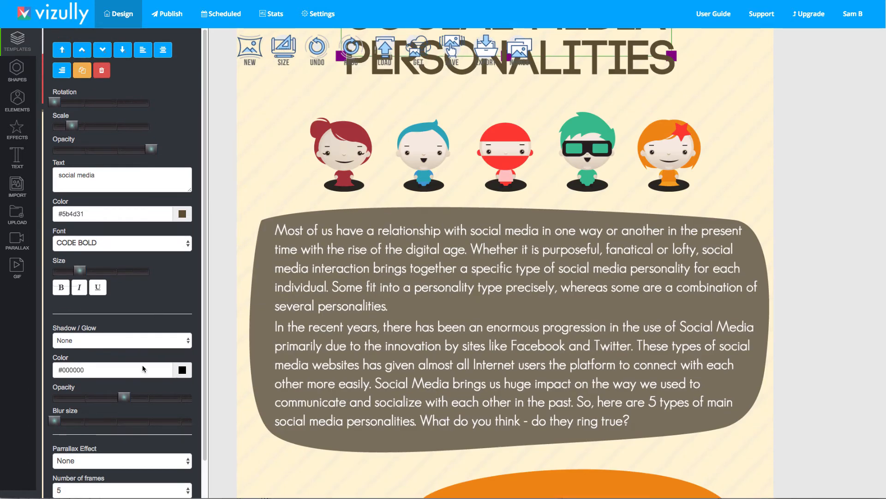
# Change the 'social media' heading's font to Candara
pyautogui.click(105, 244)
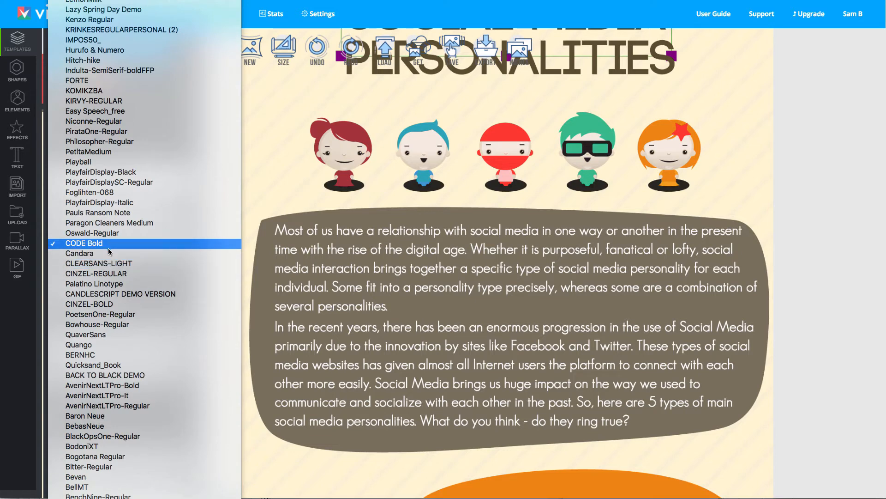
pyautogui.click(427, 291)
pyautogui.scroll(3, 429, 290)
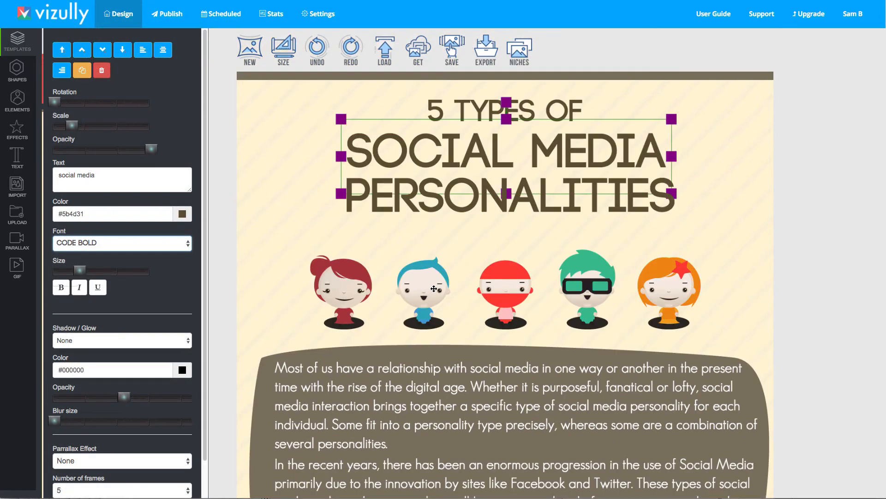
pyautogui.click(422, 318)
pyautogui.click(495, 148)
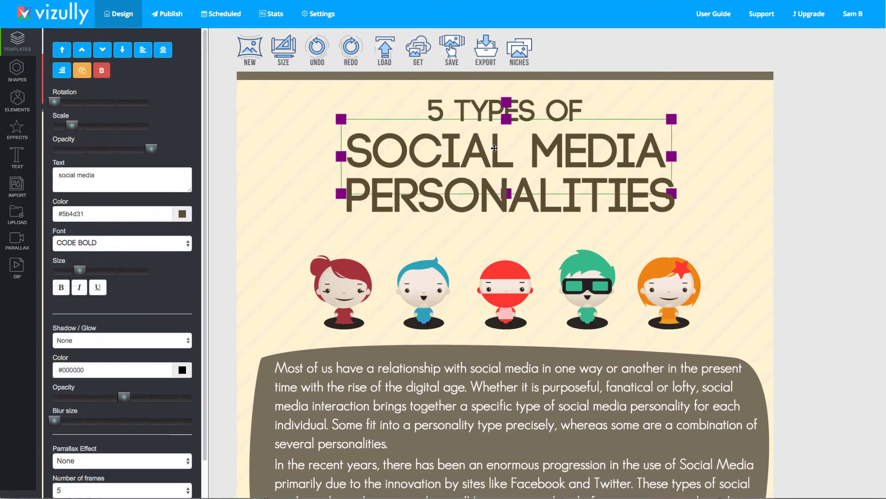
pyautogui.click(113, 242)
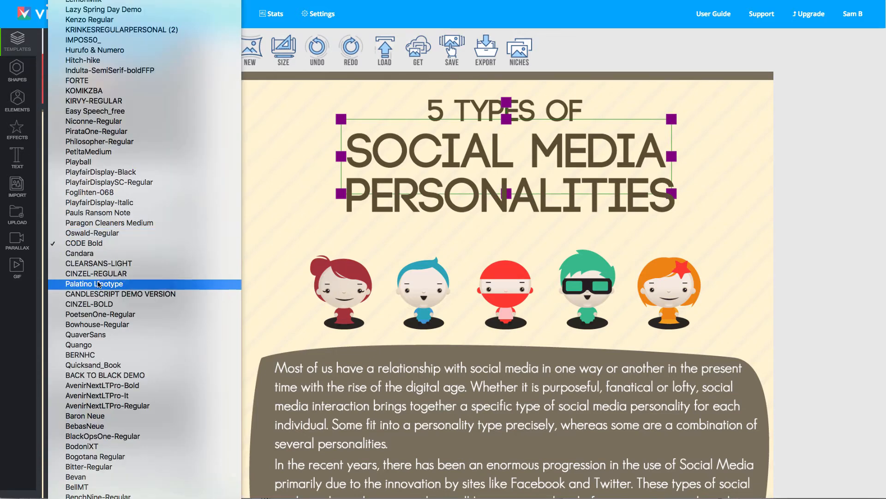
pyautogui.click(98, 254)
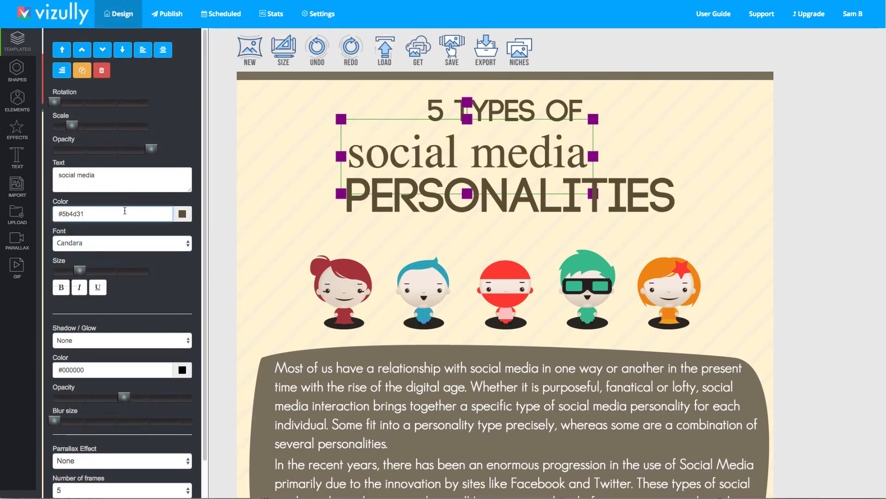
# Change the 'social media' heading's font to AvenirNextLTPro-Bold
pyautogui.click(122, 241)
pyautogui.scroll(3, 119, 42)
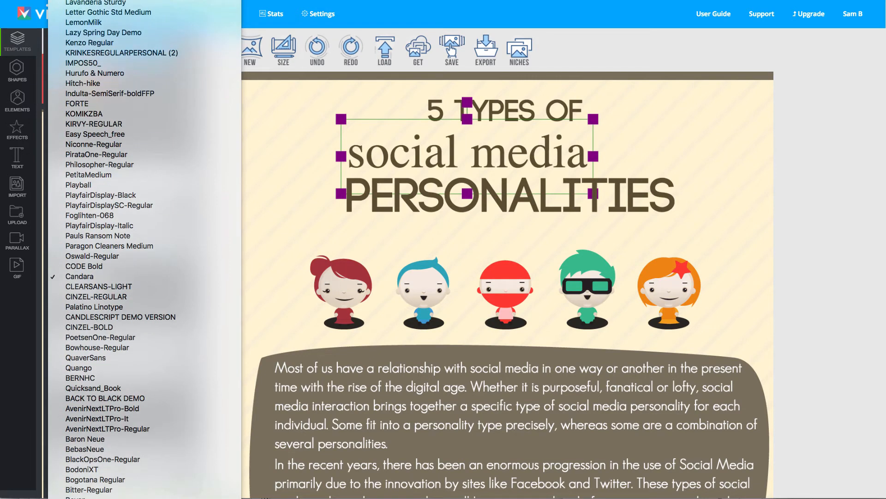
pyautogui.click(120, 38)
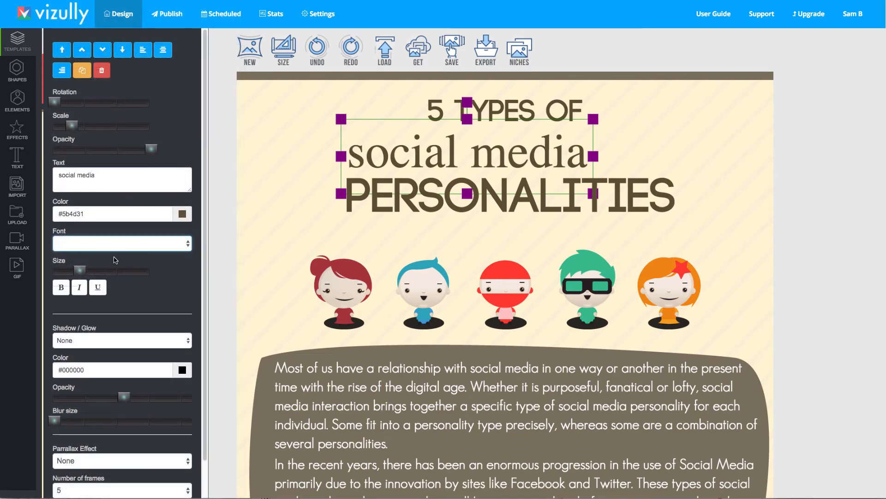
pyautogui.click(114, 243)
pyautogui.scroll(-10, 147, 119)
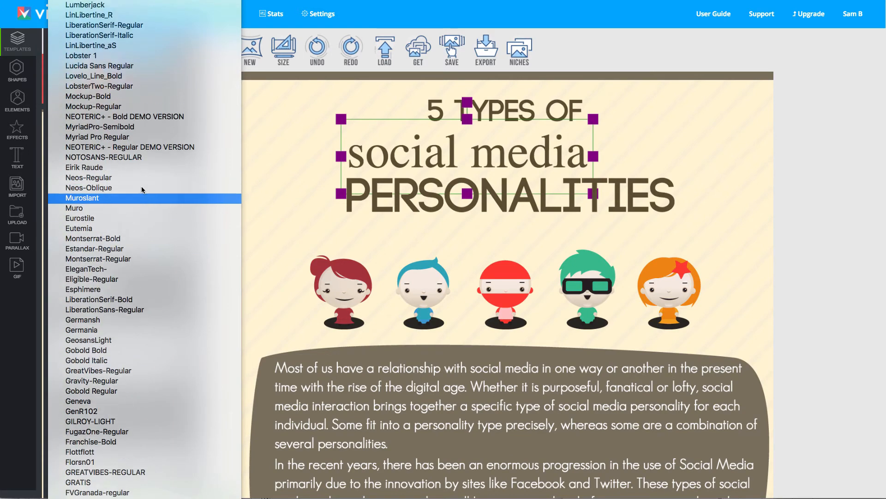
pyautogui.scroll(15, 142, 191)
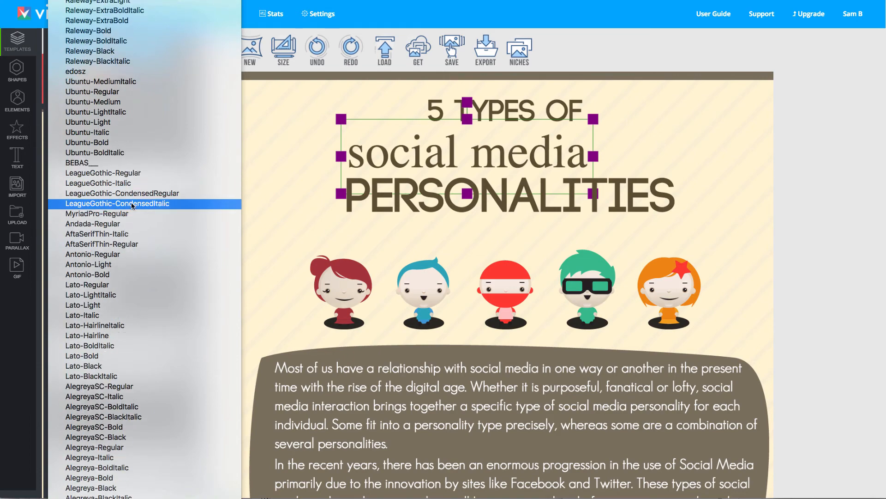
pyautogui.scroll(-20, 132, 207)
pyautogui.scroll(-20, 122, 231)
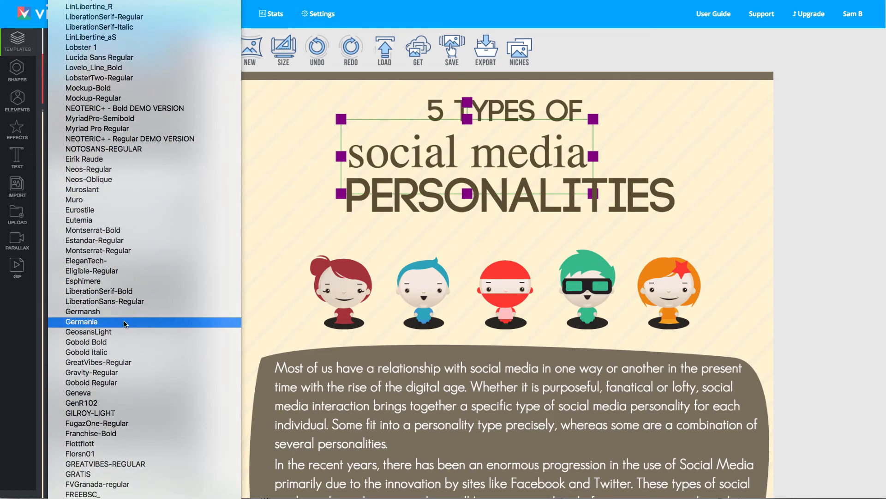
pyautogui.scroll(-20, 133, 324)
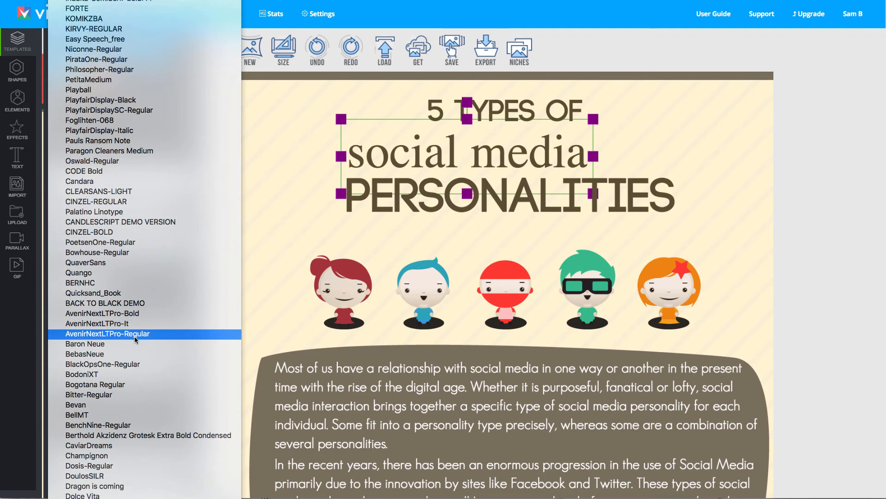
pyautogui.click(114, 313)
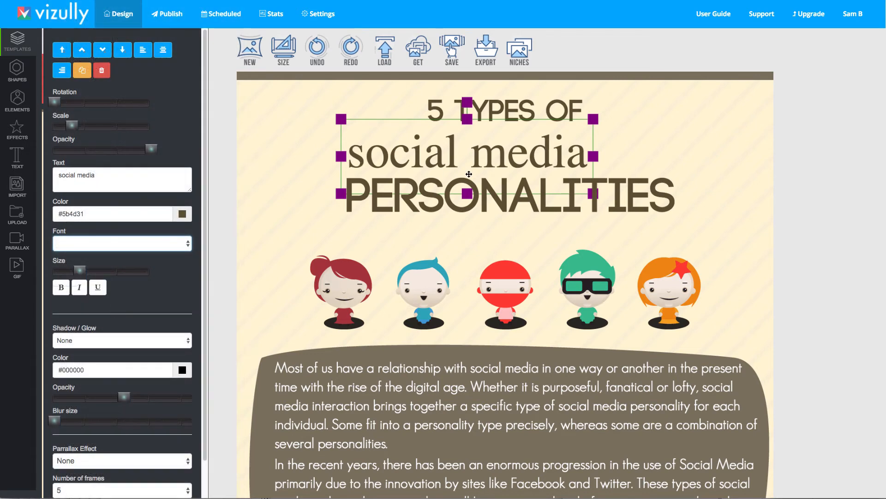
pyautogui.click(500, 304)
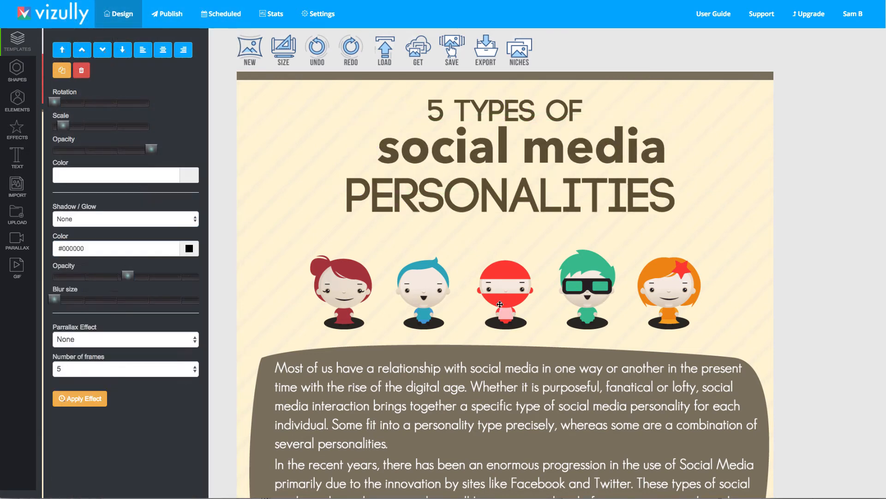
# Nudge the 'PERSONALITIES' heading slightly downward
pyautogui.moveTo(506, 195); pyautogui.dragTo(506, 199)
pyautogui.click(531, 380)
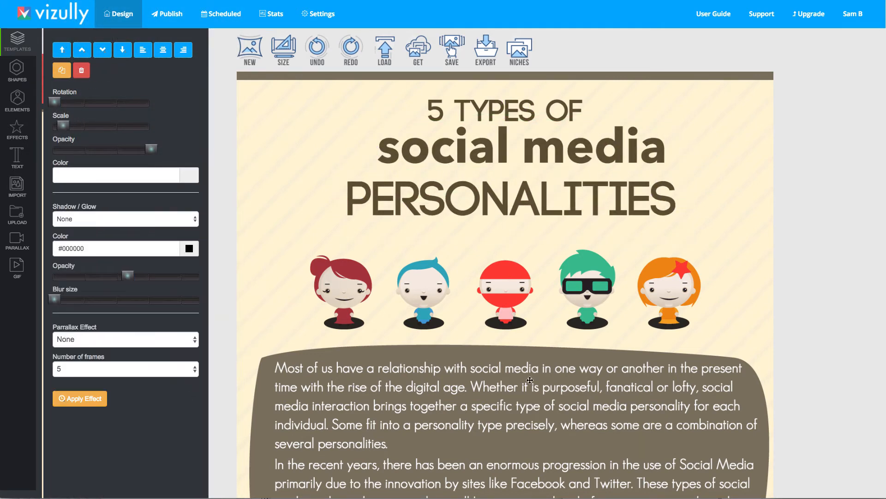
# Scroll through the infographic and inspect the fonts of the section headings and body texts
pyautogui.scroll(-2, 496, 272)
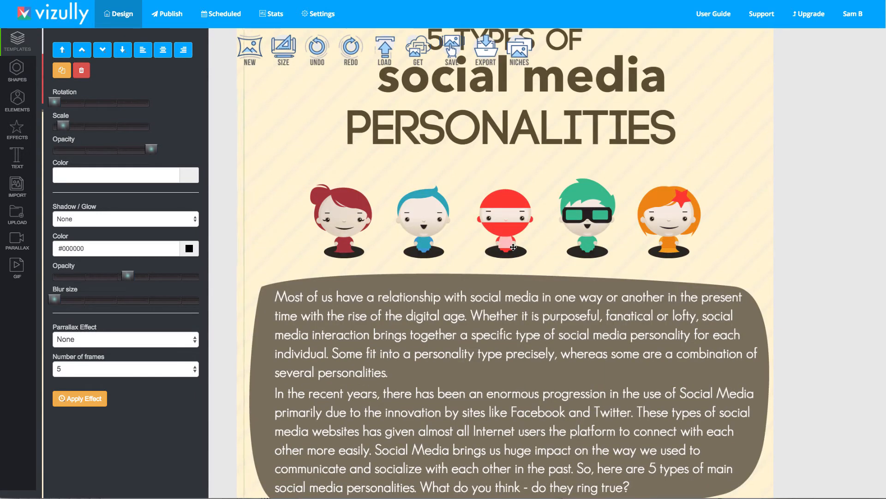
pyautogui.scroll(-10, 439, 304)
pyautogui.click(432, 226)
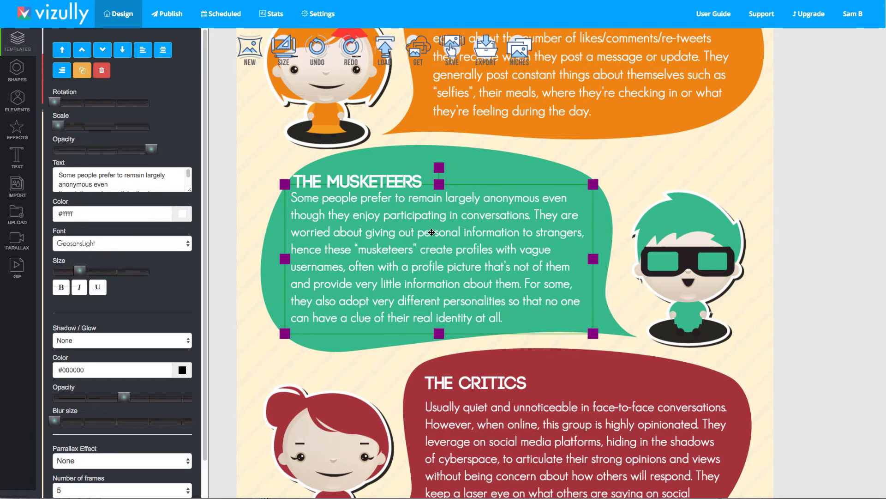
pyautogui.scroll(6, 371, 166)
pyautogui.click(312, 282)
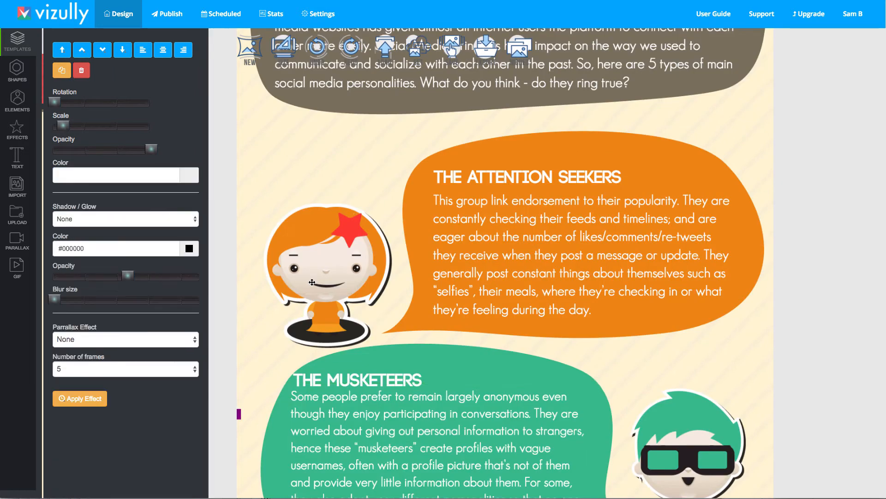
pyautogui.click(465, 233)
pyautogui.click(500, 173)
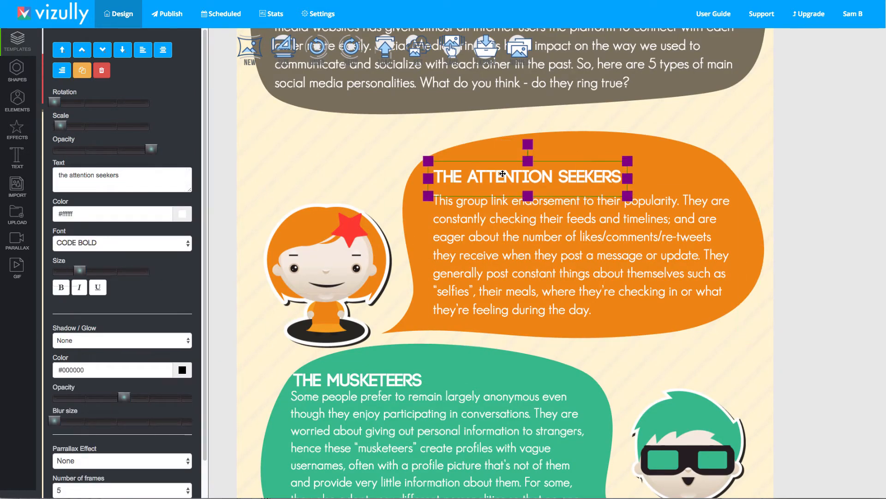
pyautogui.click(408, 231)
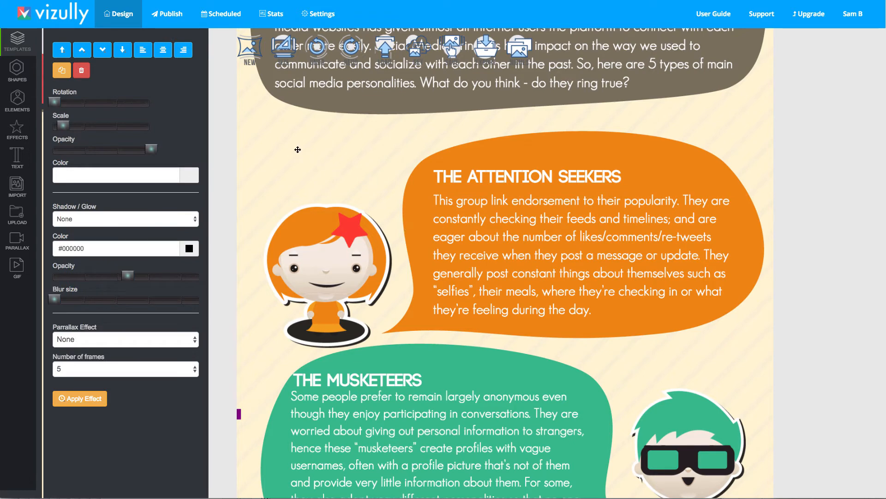
pyautogui.scroll(1, 271, 137)
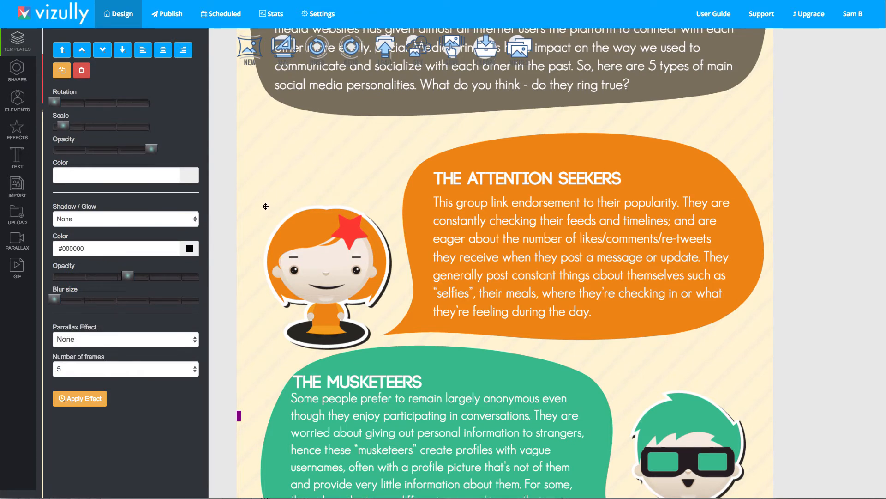
pyautogui.scroll(5, 266, 206)
pyautogui.scroll(-3, 243, 231)
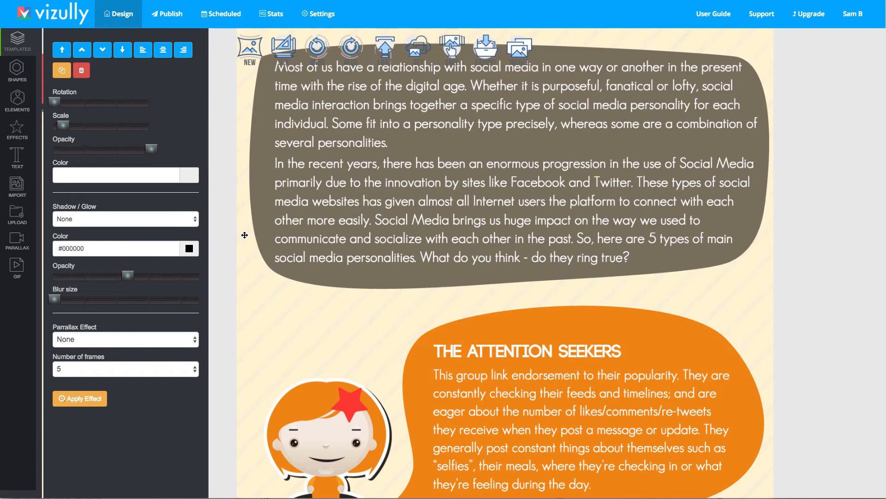
pyautogui.scroll(5, 245, 235)
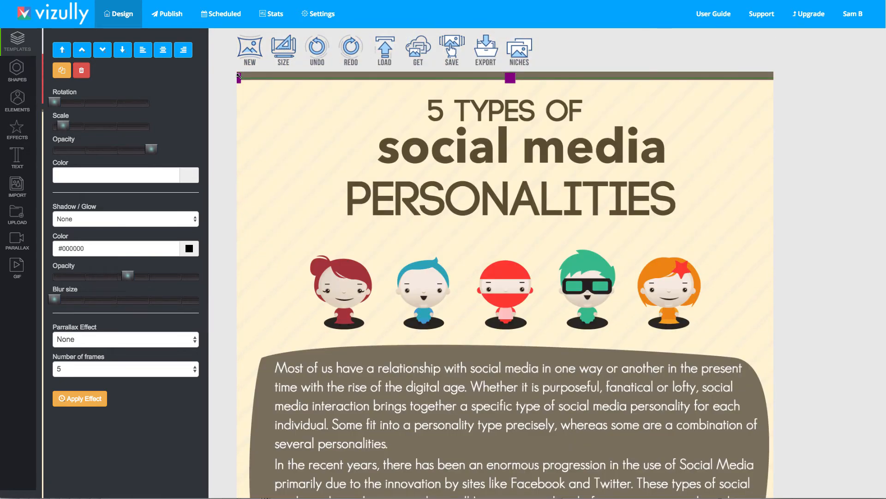
# Move the intro paragraph up over the title, then undo the move
pyautogui.moveTo(239, 77); pyautogui.dragTo(455, 310)
pyautogui.moveTo(372, 417); pyautogui.dragTo(341, 182)
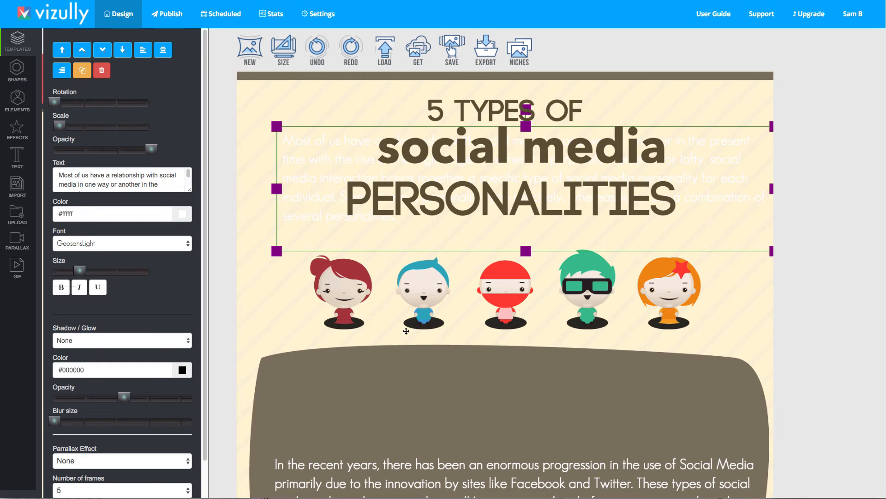
pyautogui.click(282, 299)
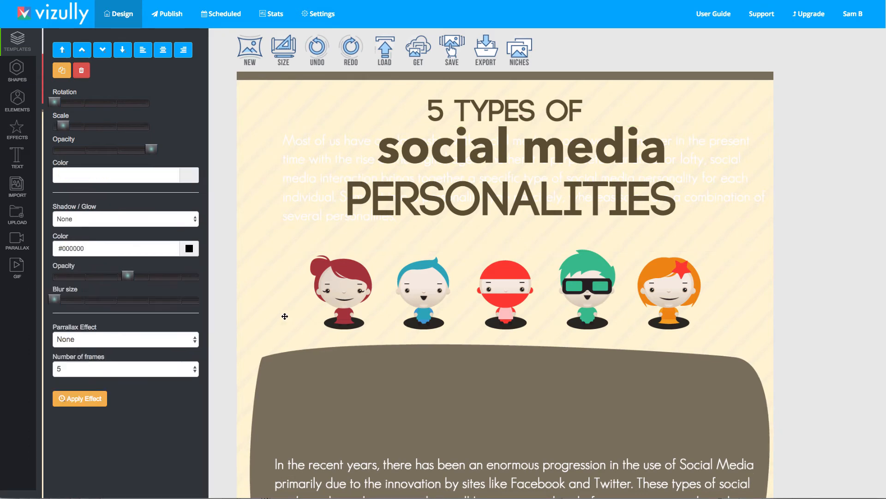
pyautogui.click(334, 173)
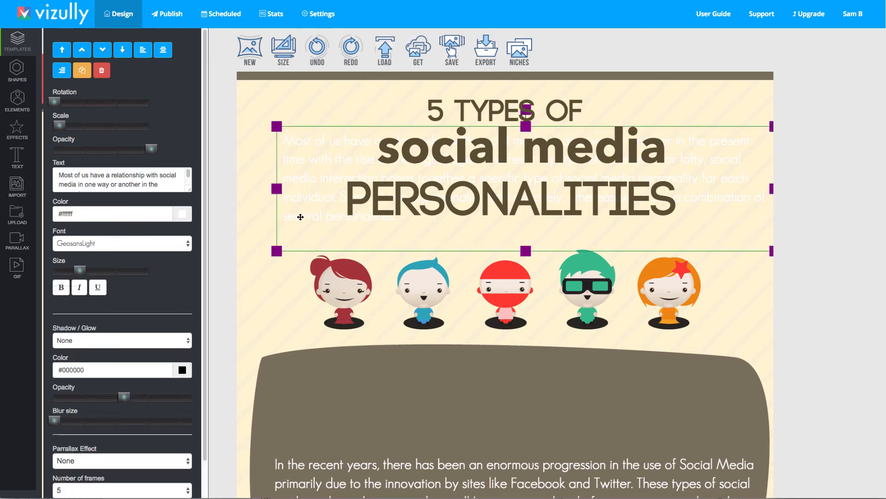
pyautogui.click(317, 48)
# Browse the health & fitness niche templates and close the niches gallery
pyautogui.scroll(-10, 372, 366)
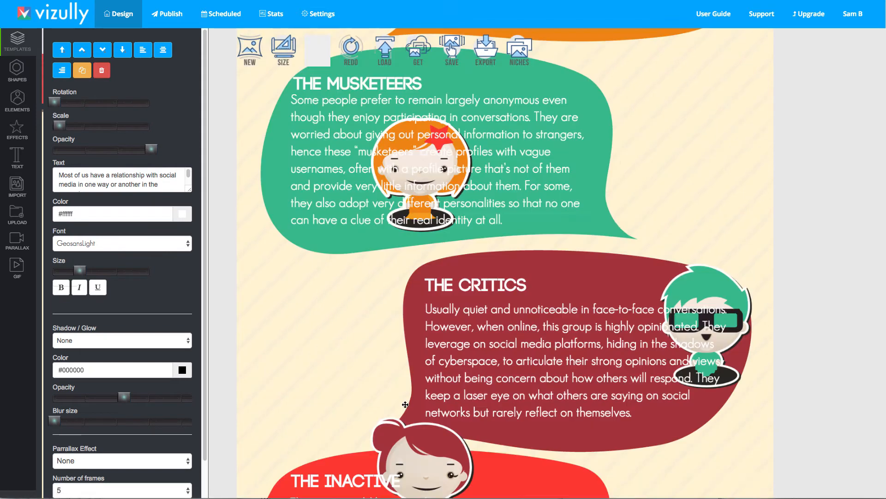
pyautogui.scroll(-1, 522, 47)
pyautogui.click(522, 47)
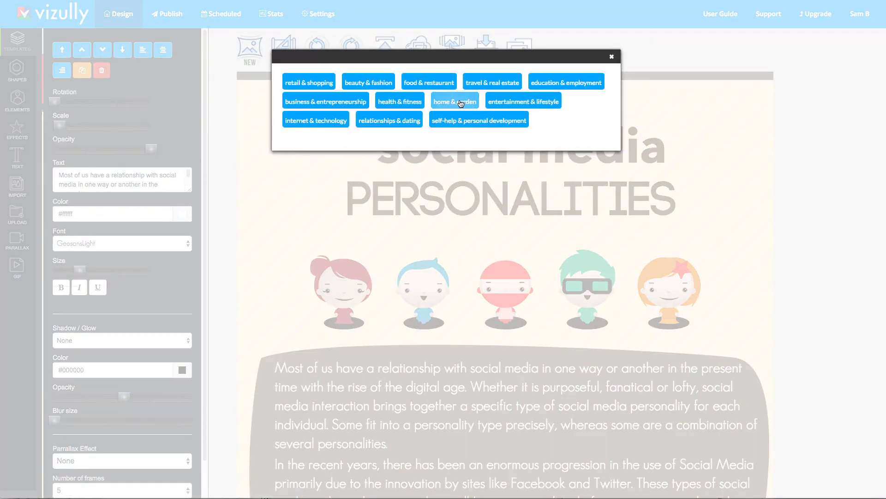
pyautogui.click(400, 101)
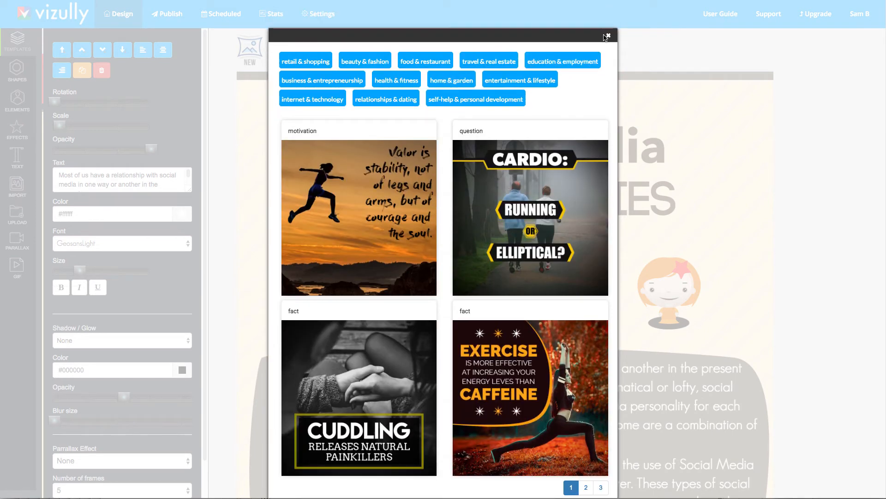
pyautogui.click(609, 36)
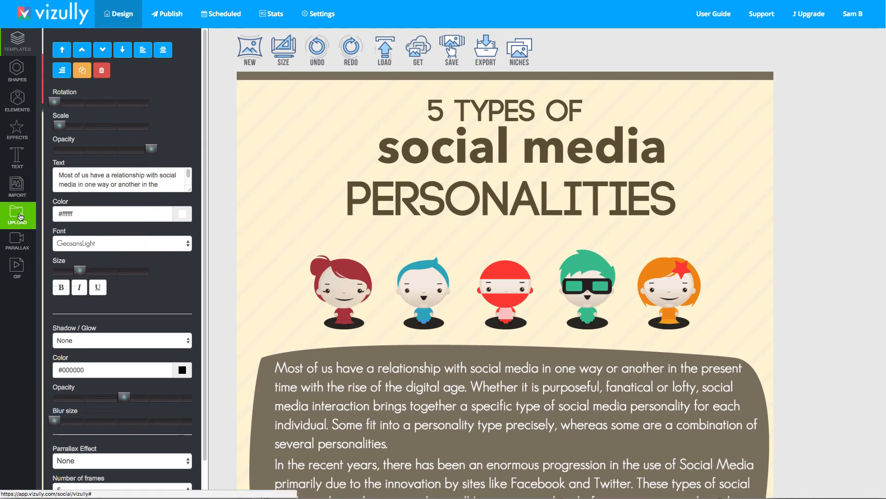
# Open the GIF slide strip and view the Parallax YouTube search and custom video upload dialog
pyautogui.click(22, 273)
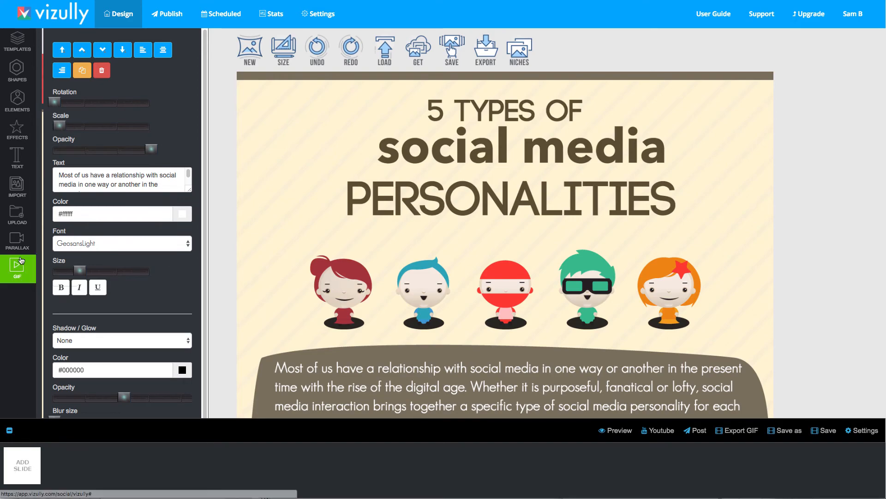
pyautogui.click(16, 243)
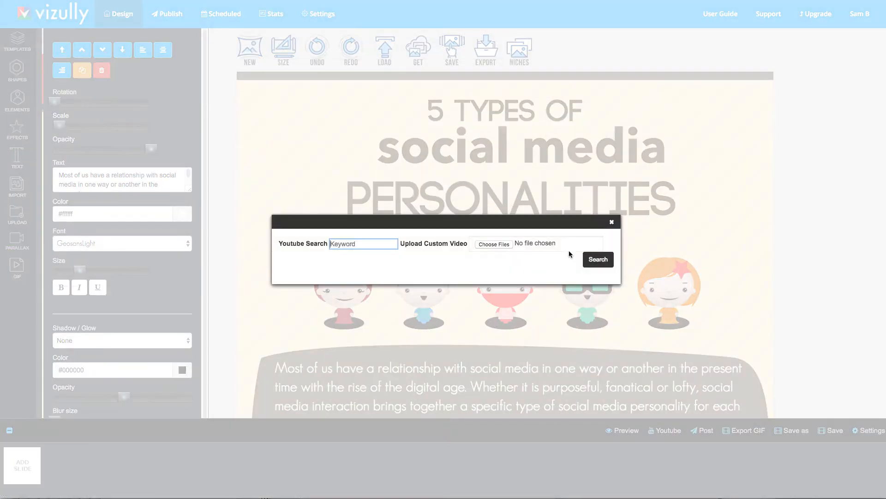
pyautogui.click(612, 221)
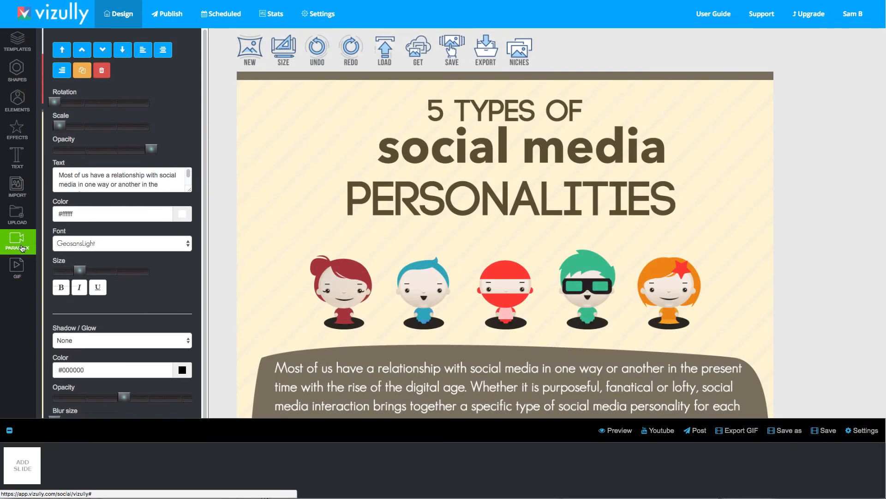
# Reopen the Parallax video dialog, then view the Import image search dialog, closing each
pyautogui.click(22, 248)
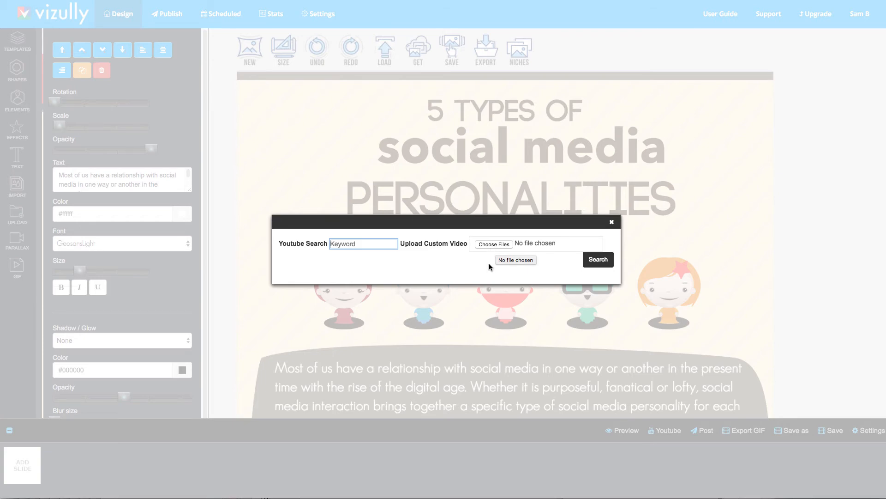
pyautogui.click(613, 223)
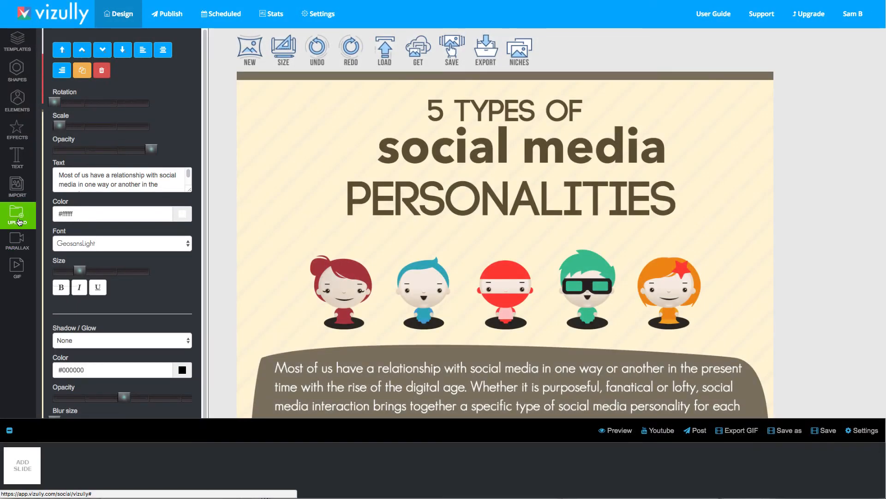
pyautogui.click(21, 190)
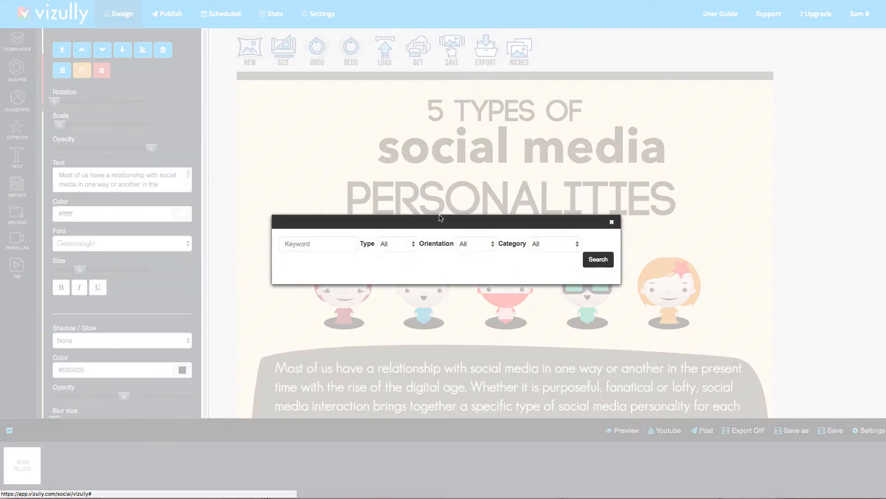
pyautogui.click(612, 223)
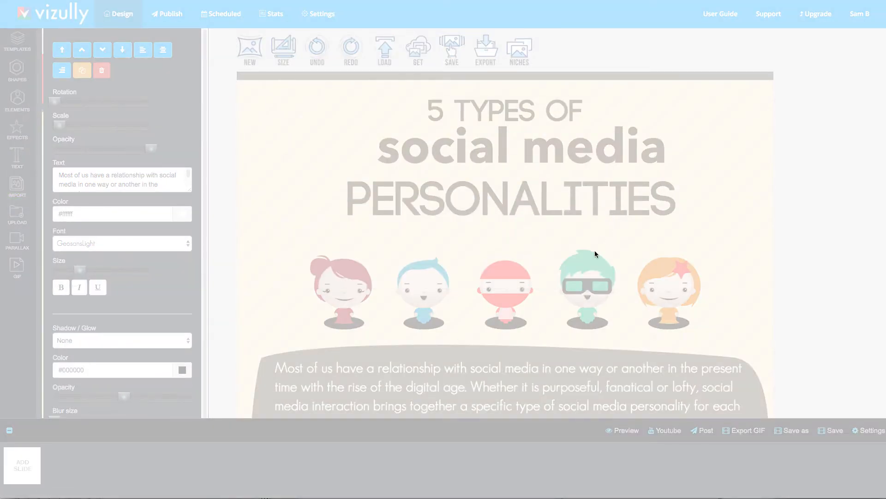